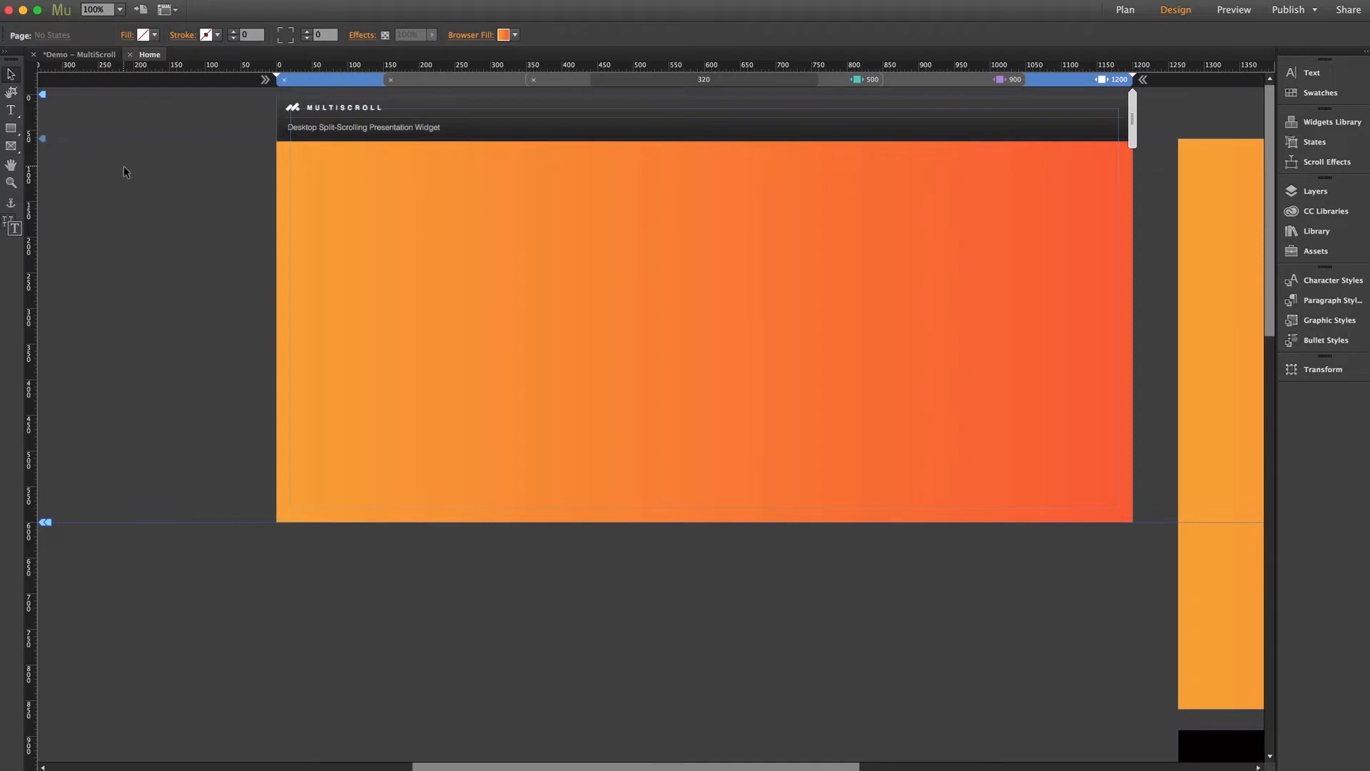
# - Place a second MultiScroll widget from the library onto the page, below the existing one
pyautogui.click(1316, 231)
pyautogui.moveTo(1122, 315); pyautogui.dragTo(301, 203)
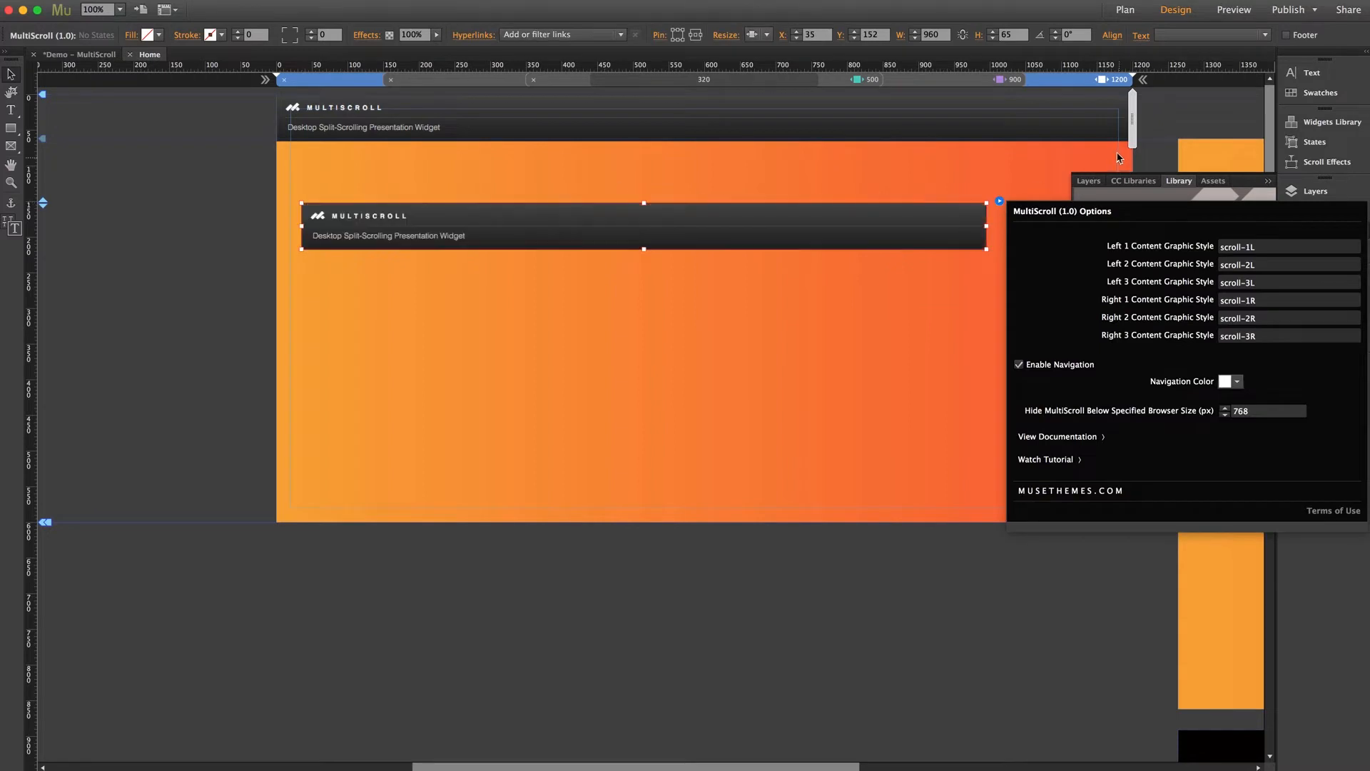
pyautogui.click(1063, 163)
pyautogui.click(1318, 232)
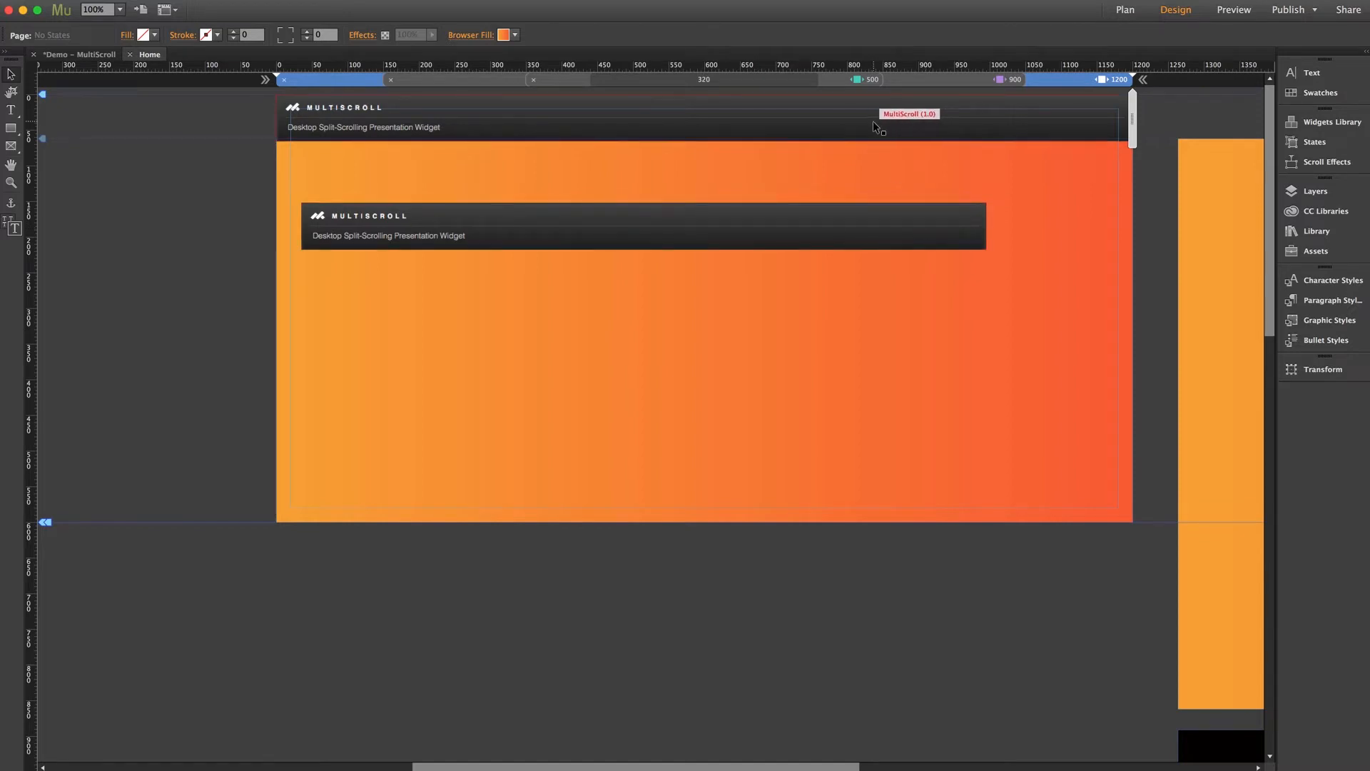
# - Stretch the second MultiScroll widget to the full browser width, and delete that widget
pyautogui.click(866, 208)
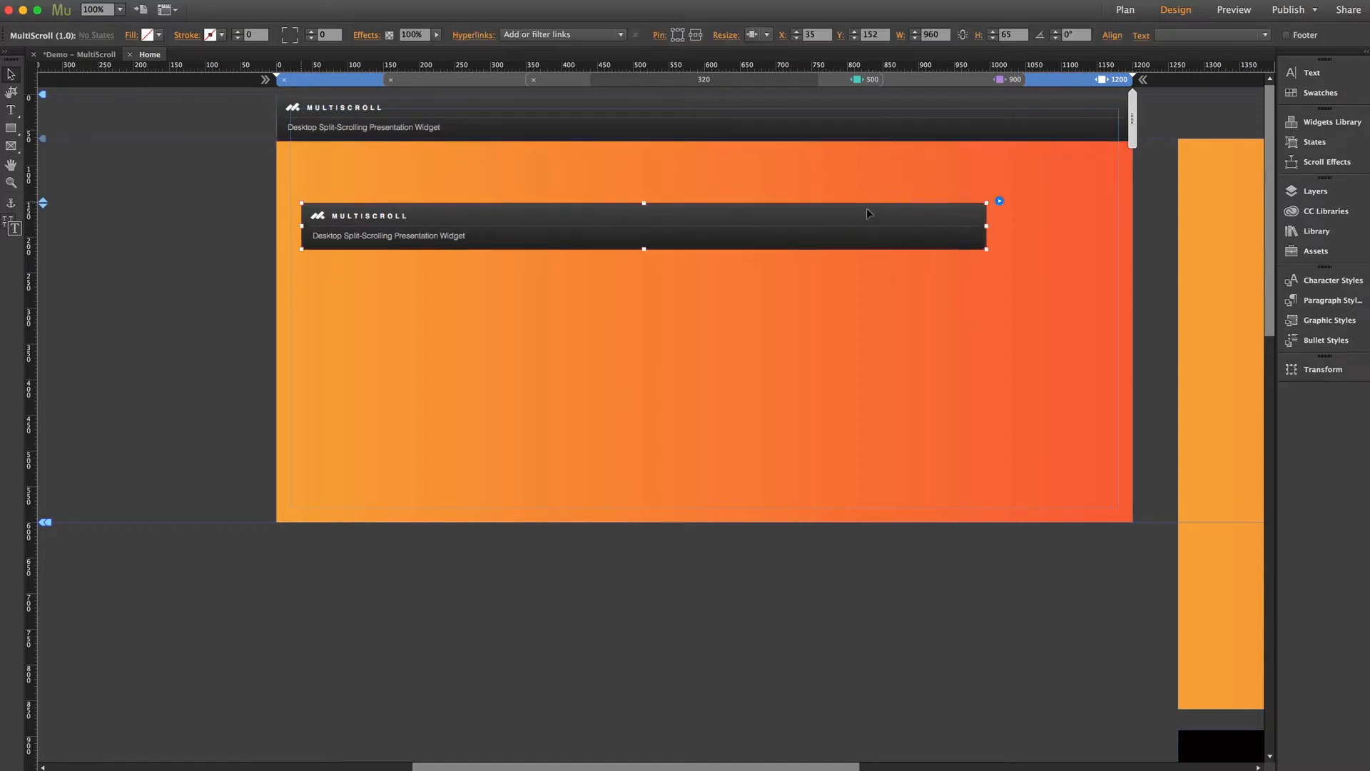
pyautogui.click(767, 35)
pyautogui.click(799, 98)
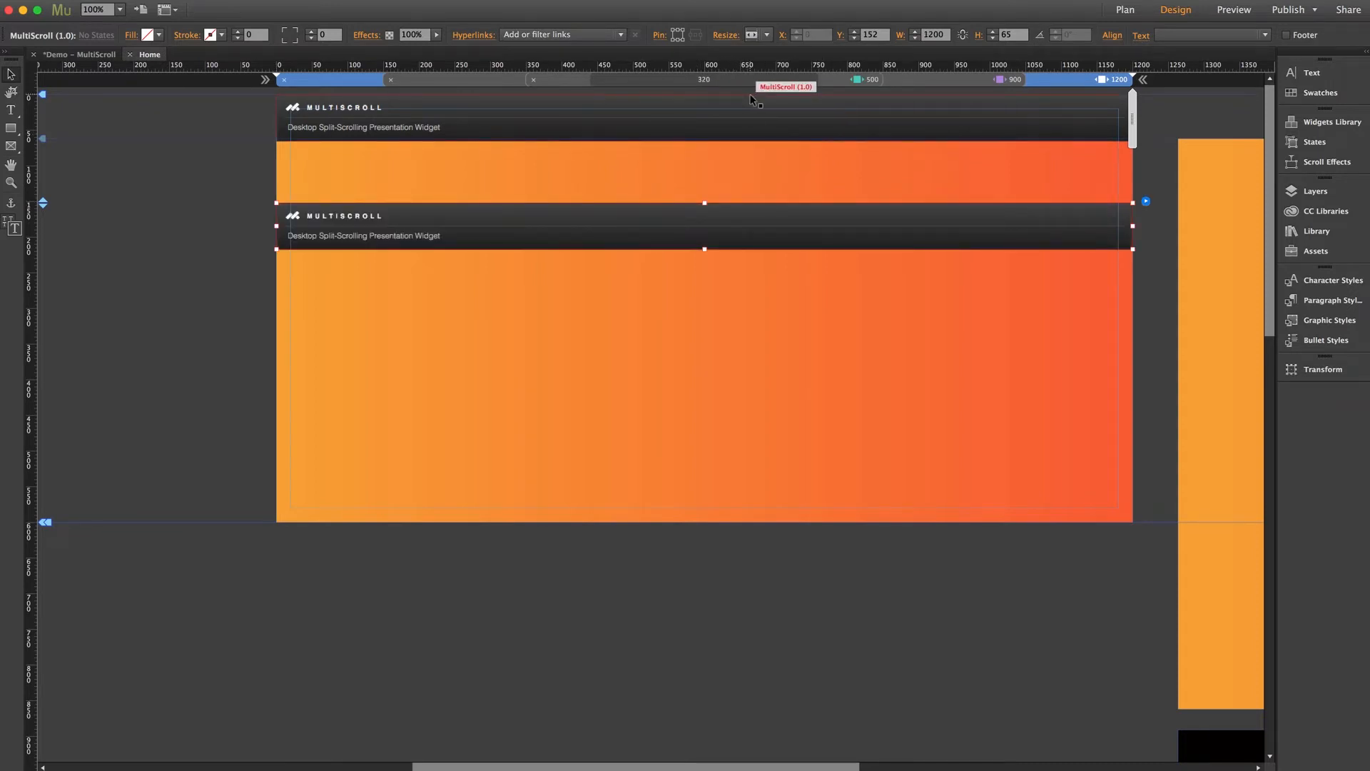
pyautogui.press('Delete')
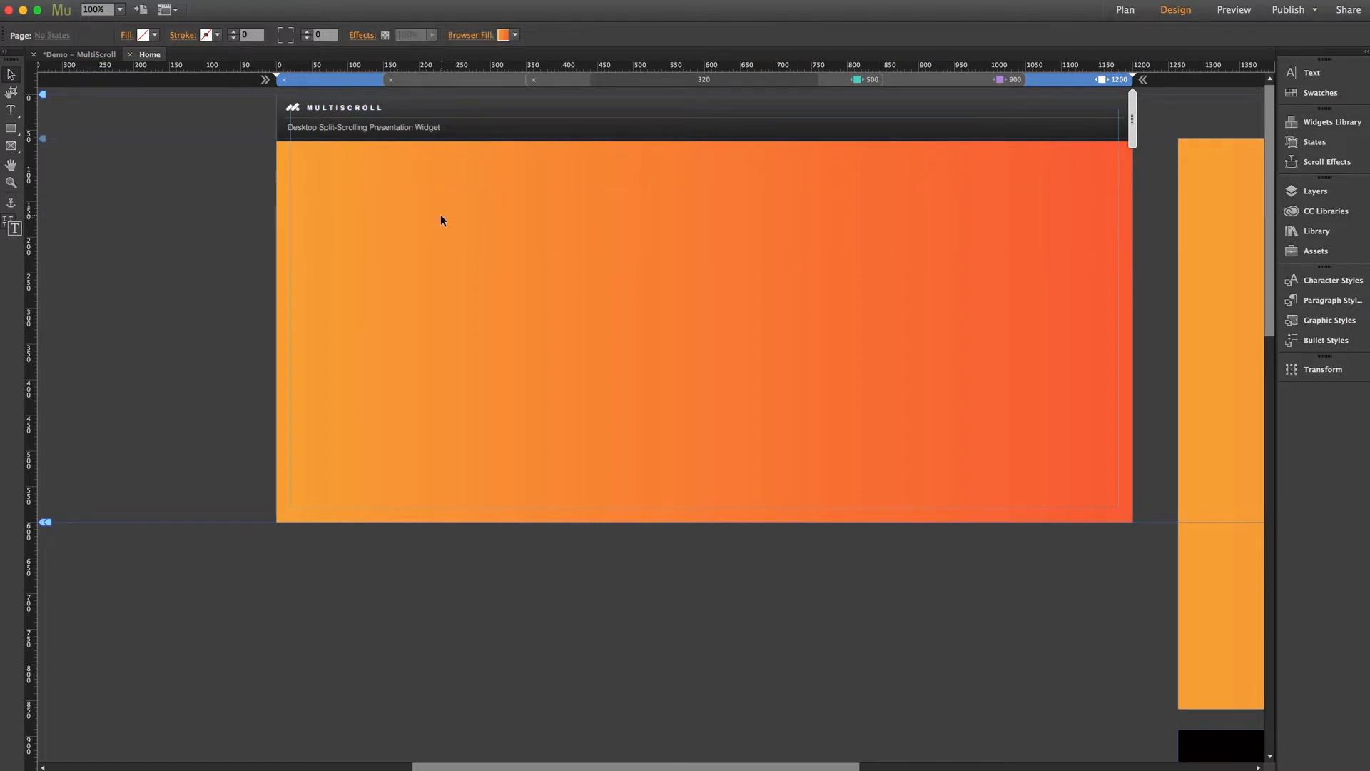
# - Try moving the remaining MultiScroll widget down to Y 62, and undo the move
pyautogui.moveTo(426, 128); pyautogui.dragTo(421, 171)
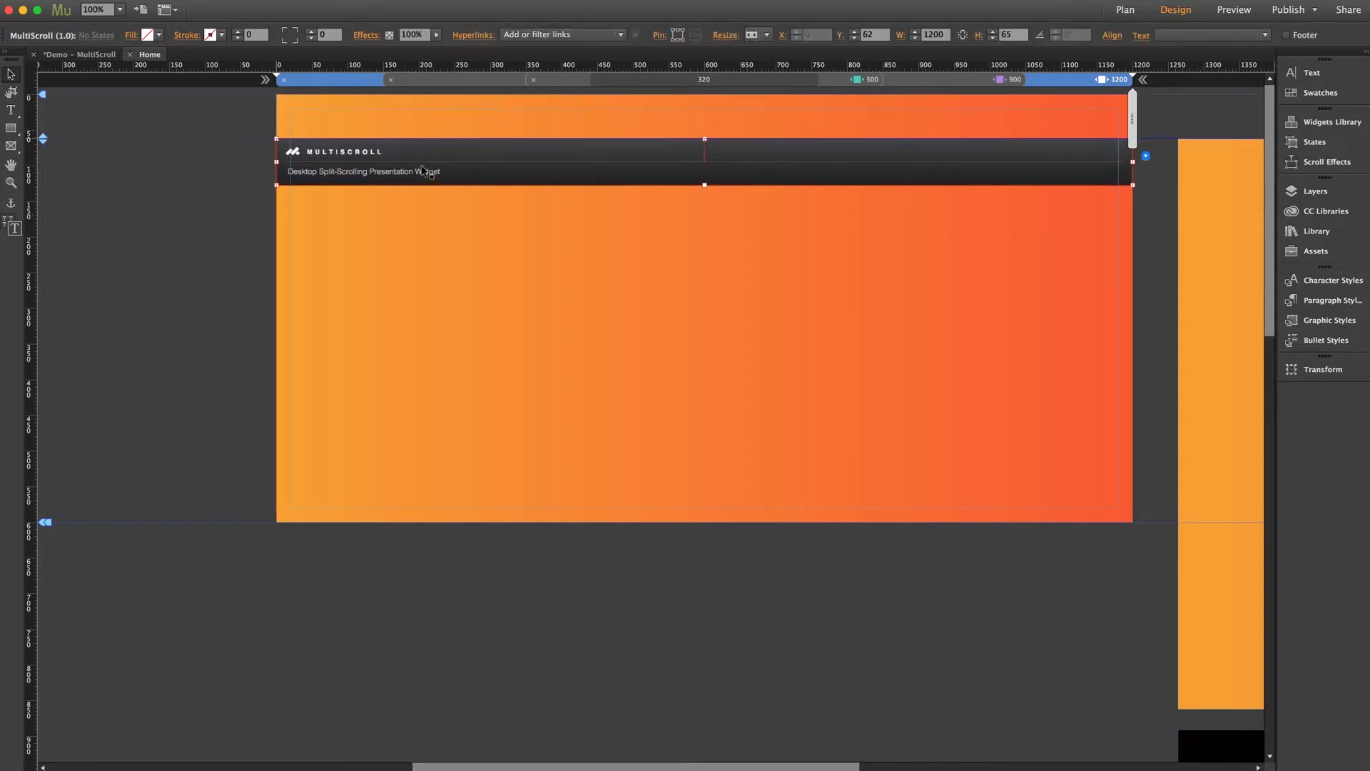
pyautogui.click(249, 182)
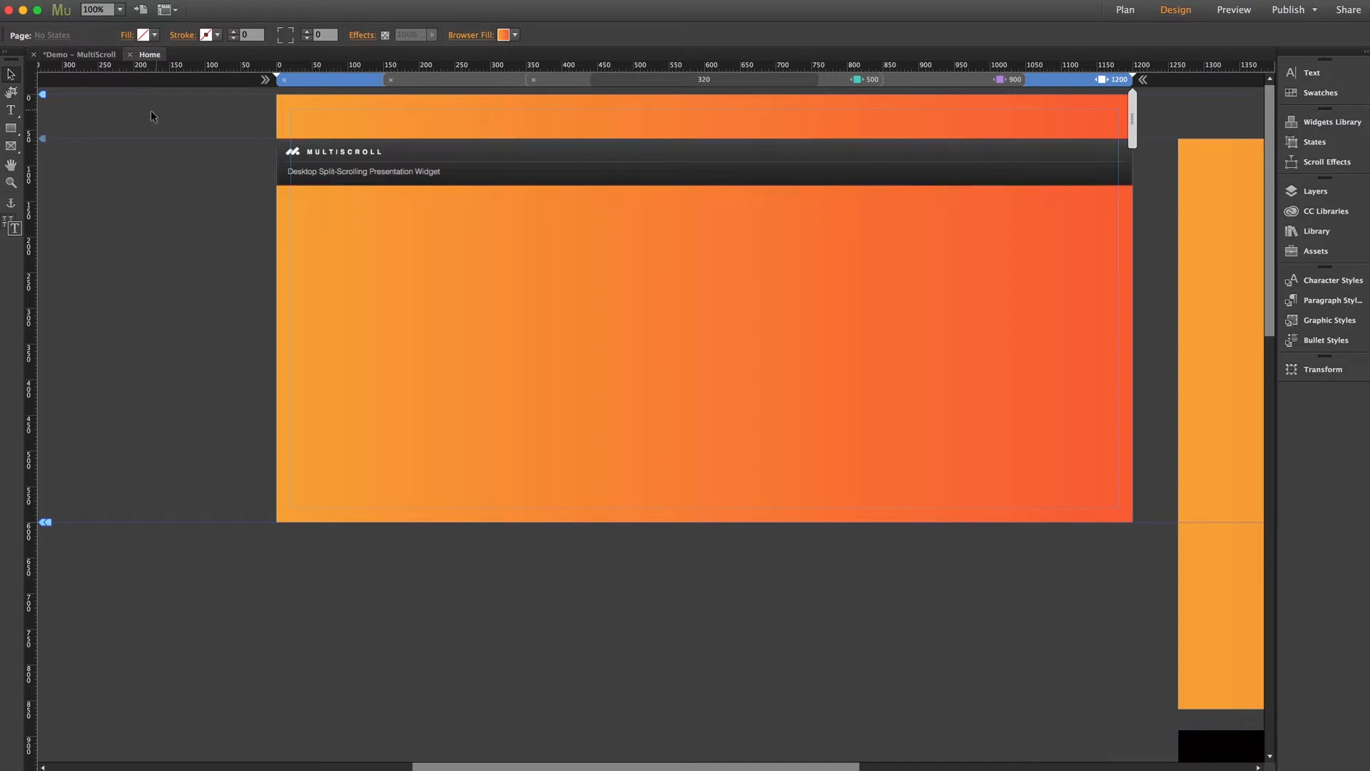
pyautogui.press('super+z')
pyautogui.click(227, 193)
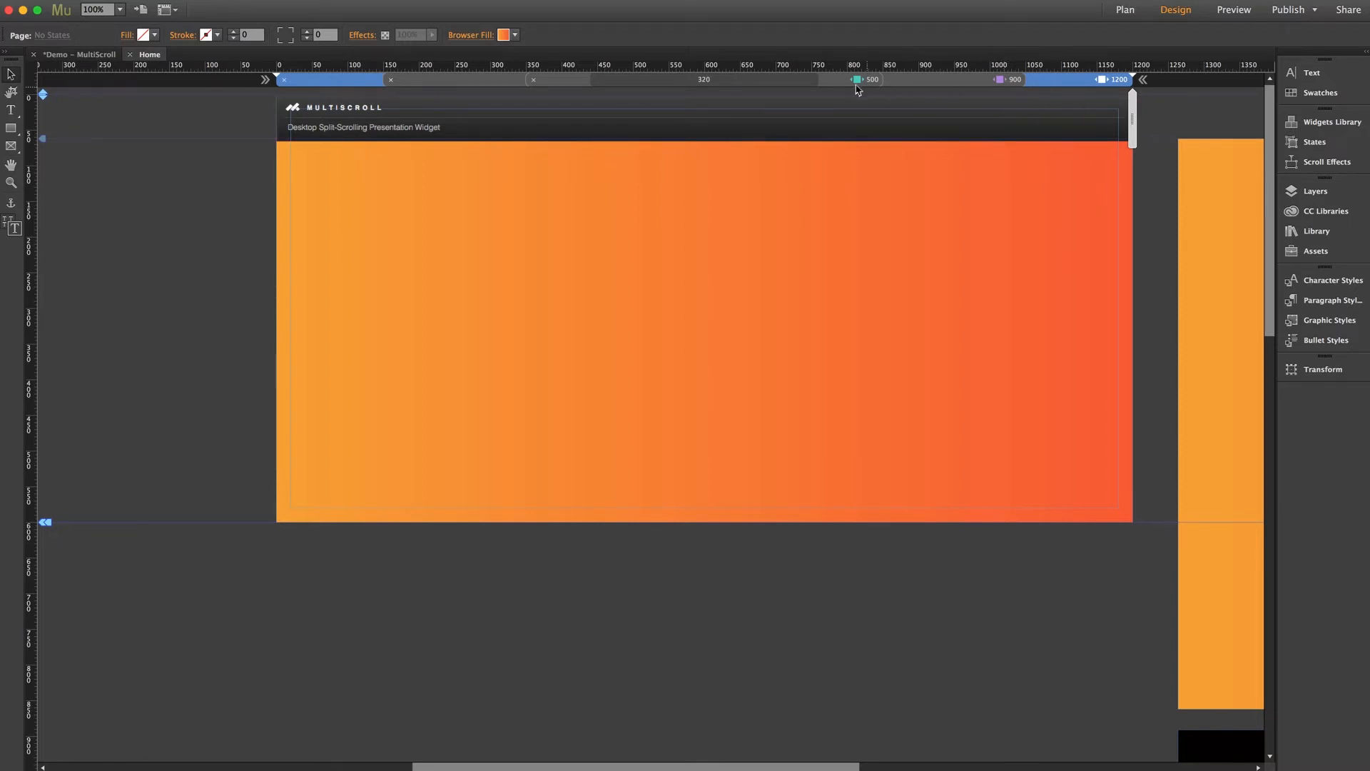
# - Set the MultiScroll widget's option to hide it below a browser size of 900 px
pyautogui.click(919, 153)
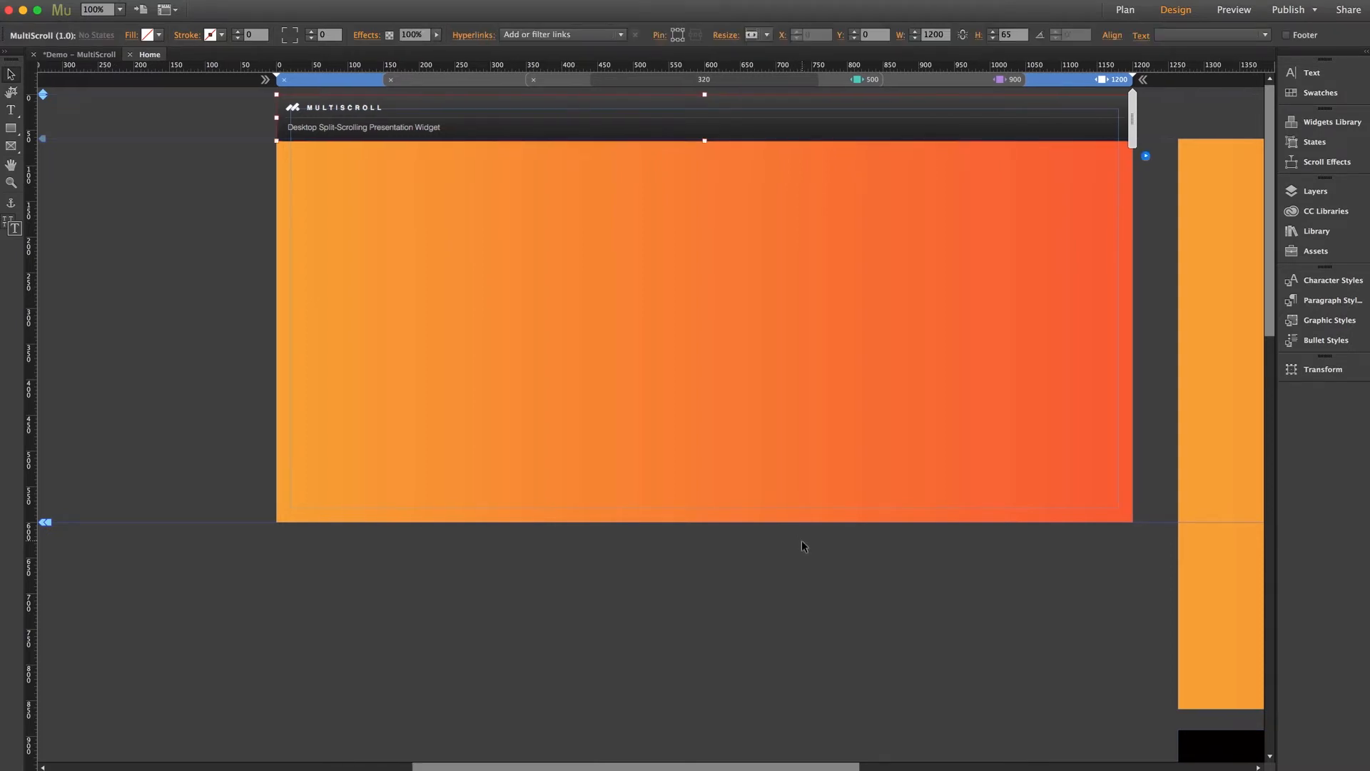
pyautogui.hscroll(5, 802, 541)
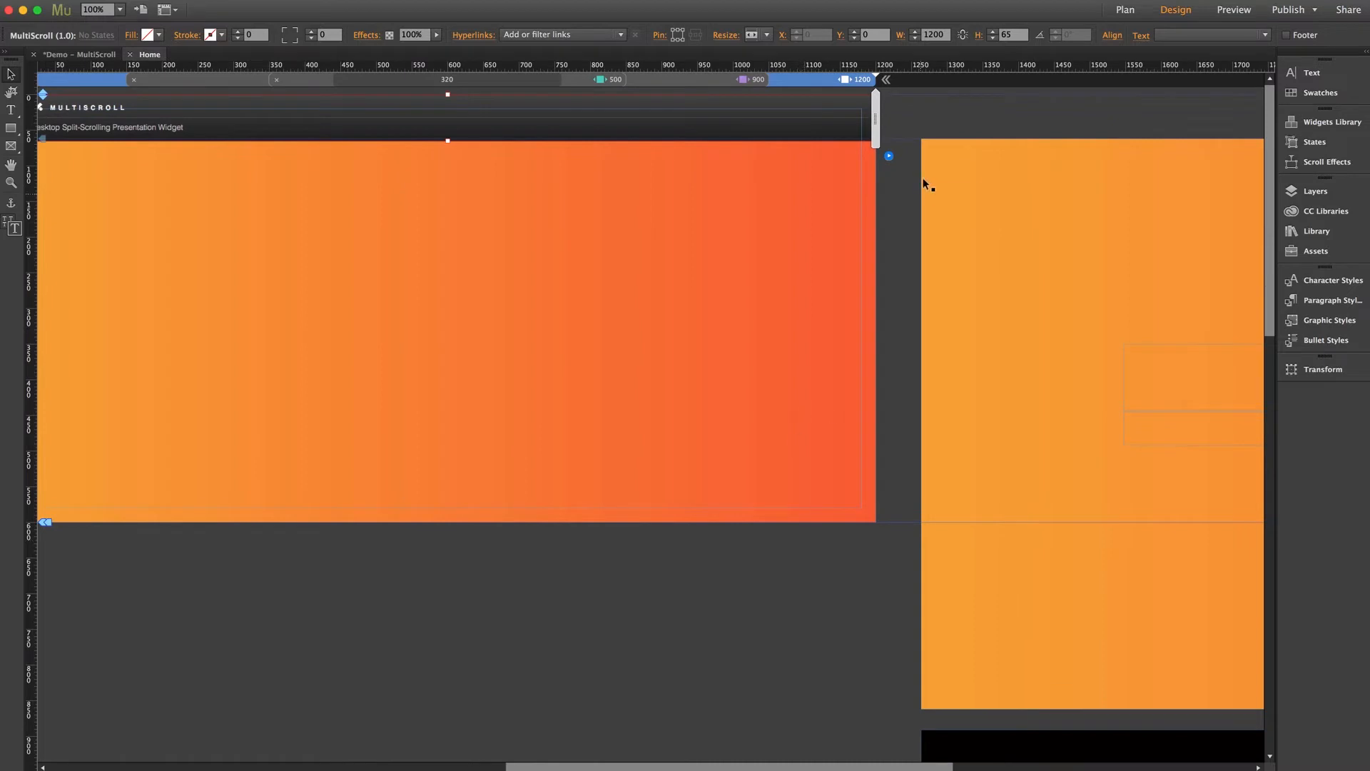
pyautogui.click(889, 155)
pyautogui.click(907, 314)
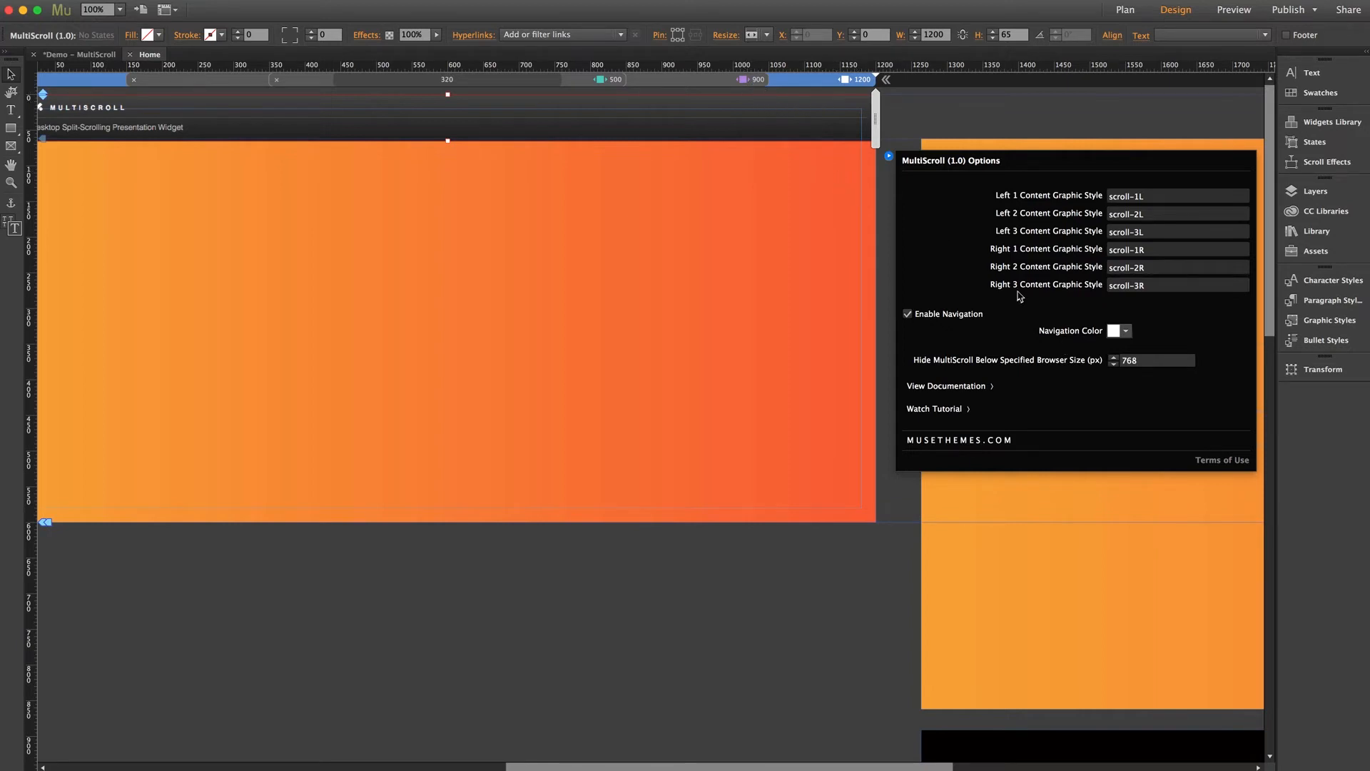
pyautogui.doubleClick(1141, 360)
pyautogui.write('900')
pyautogui.press('Return')
pyautogui.click(867, 566)
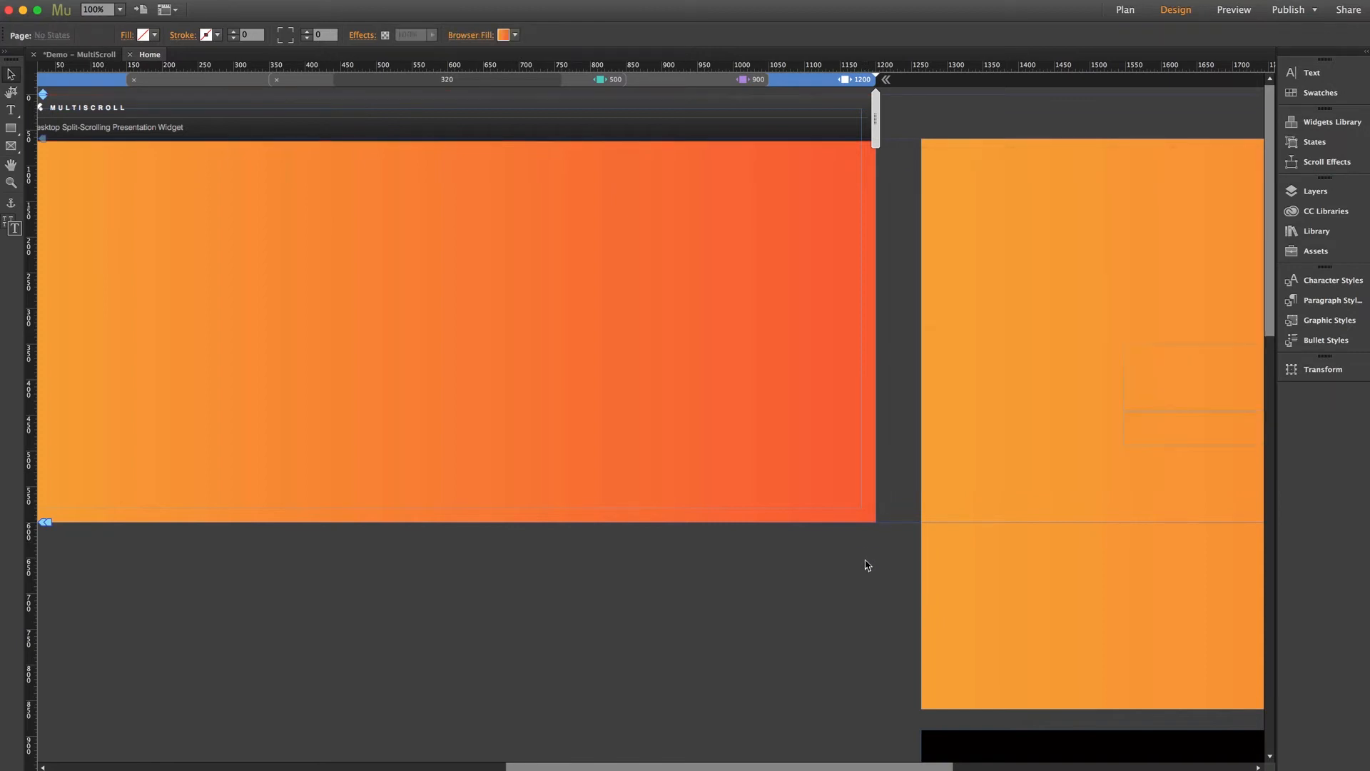
# - Examine the paired left and right content panels placed beside the page, from the title pair through the lower pairs
pyautogui.hscroll(10, 867, 565)
pyautogui.hscroll(4, 867, 566)
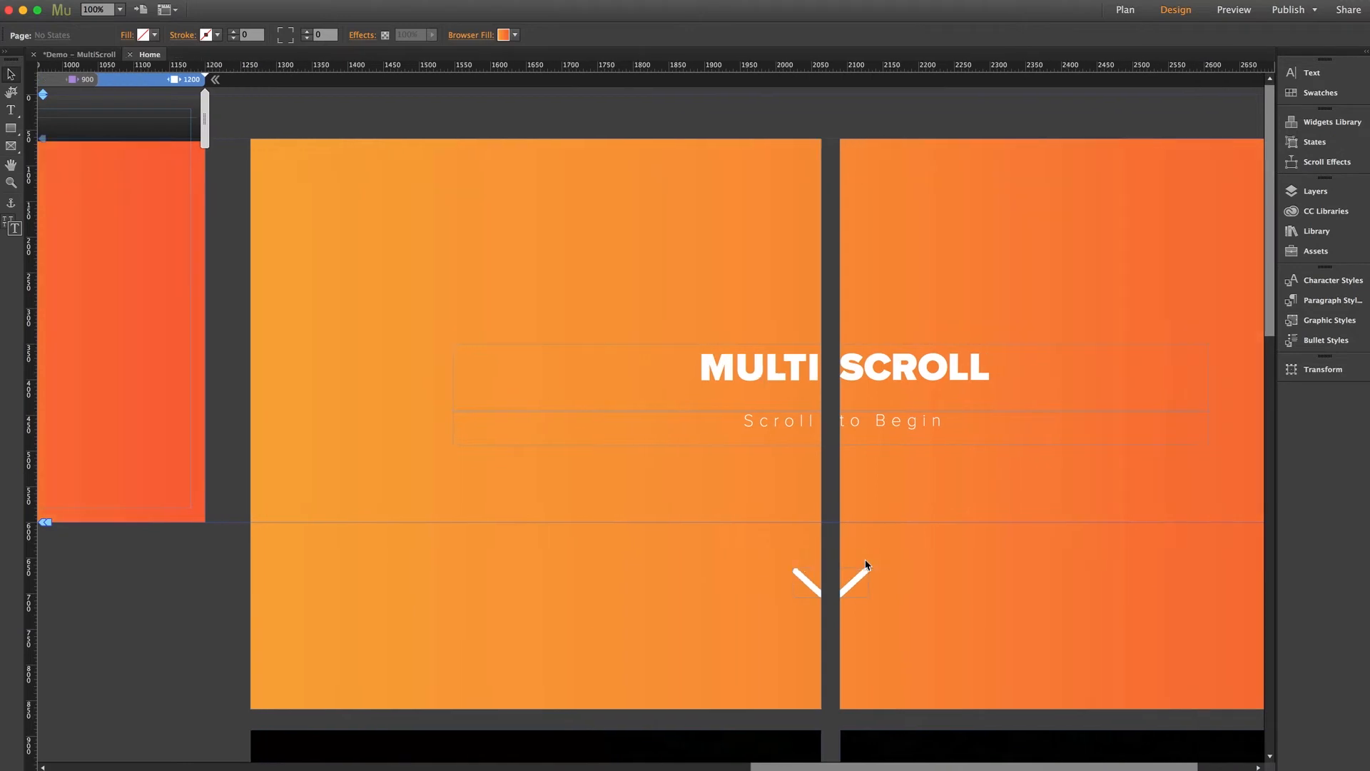
pyautogui.hscroll(1, 867, 565)
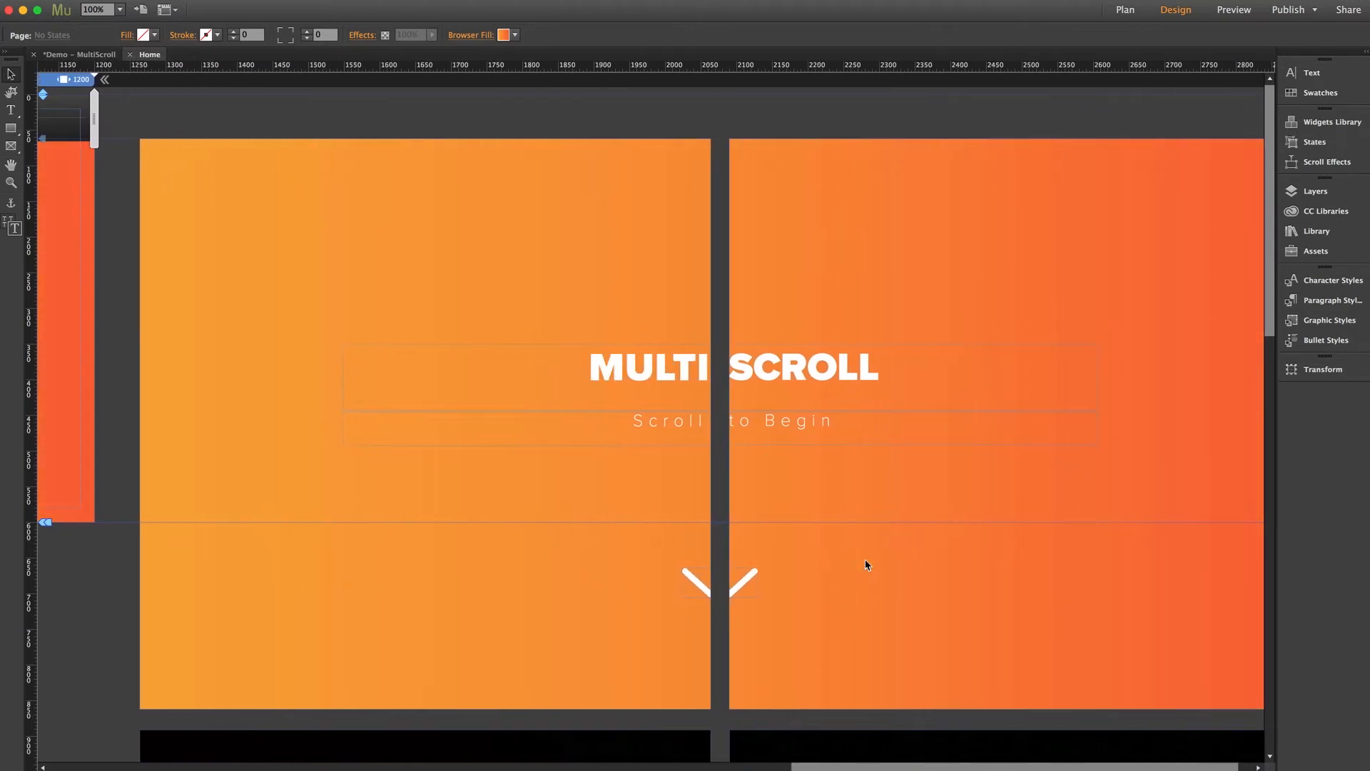
pyautogui.scroll(-8, 846, 530)
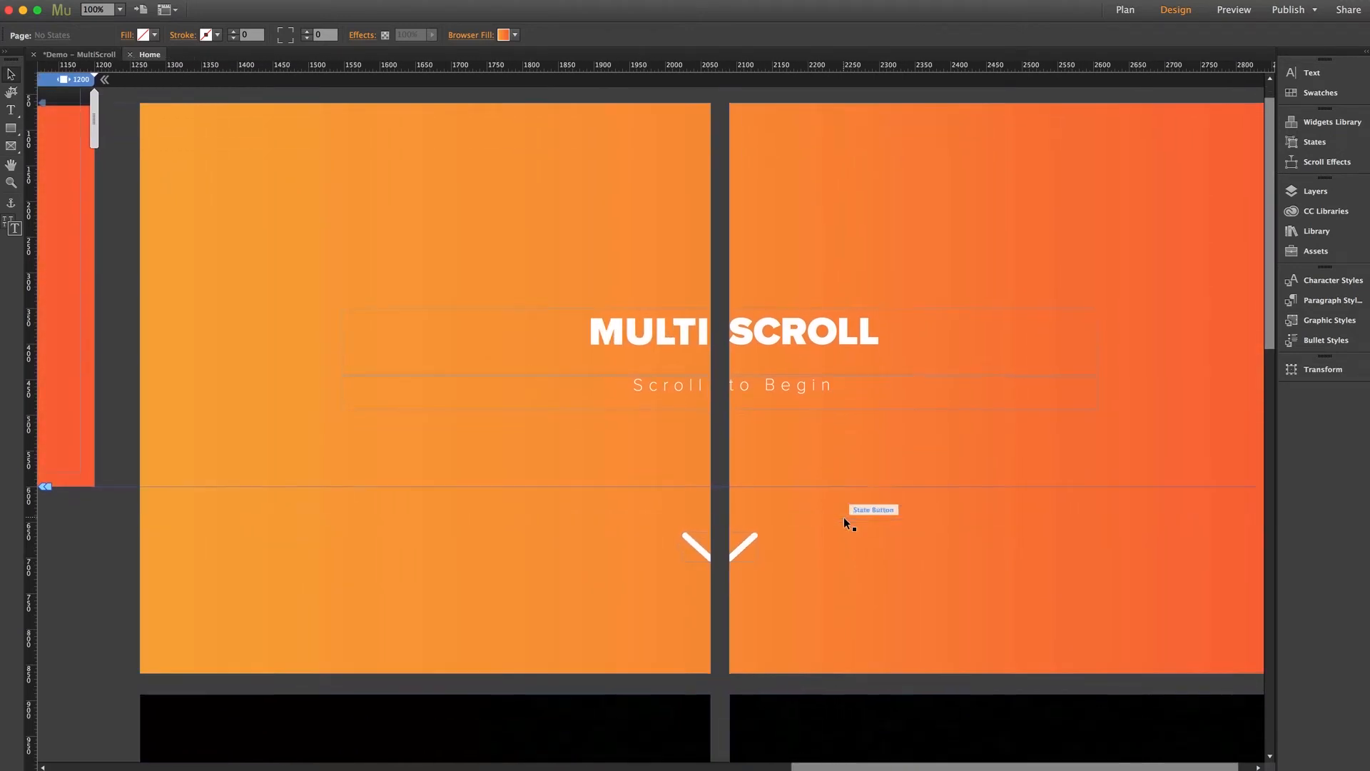
pyautogui.scroll(-3, 845, 525)
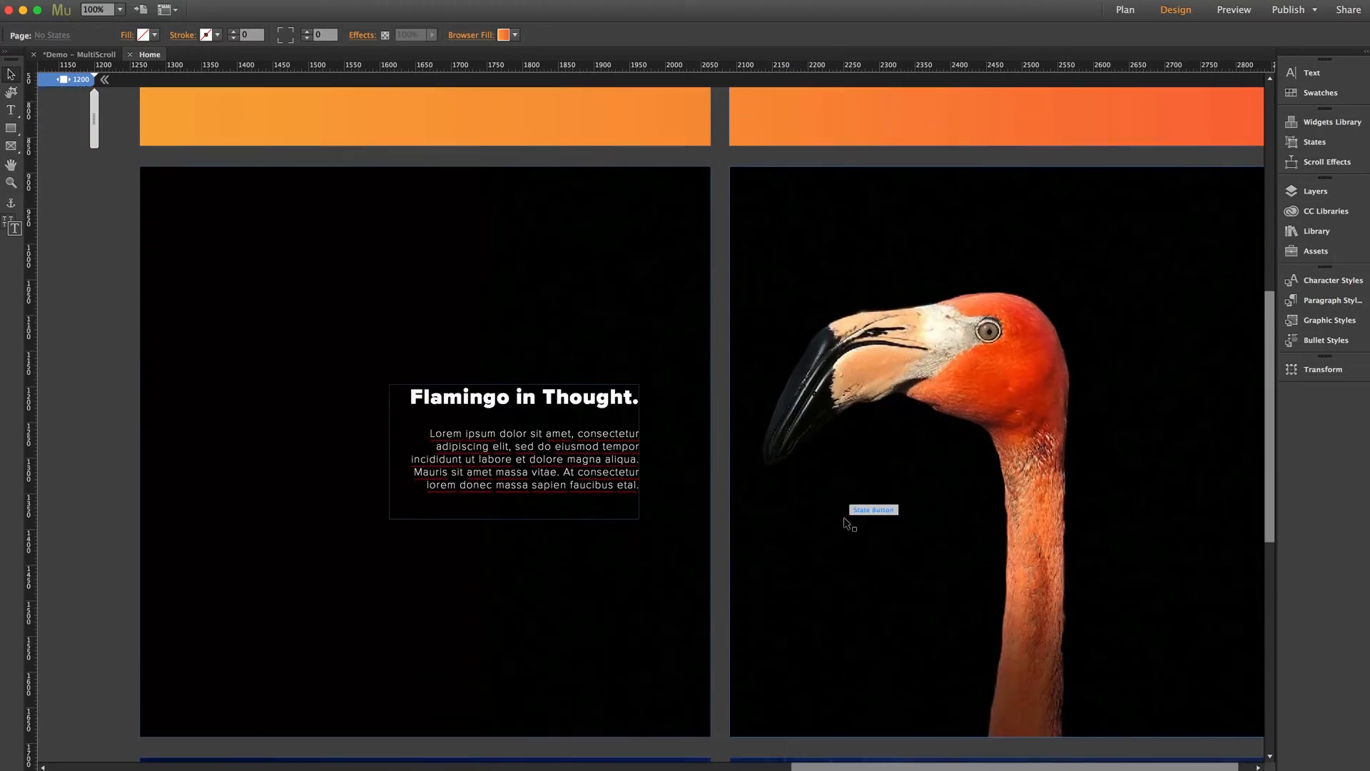
pyautogui.moveTo(845, 525); pyautogui.dragTo(736, 458)
pyautogui.scroll(-3, 738, 458)
pyautogui.scroll(-6, 736, 454)
pyautogui.scroll(15, 735, 452)
pyautogui.scroll(3, 736, 457)
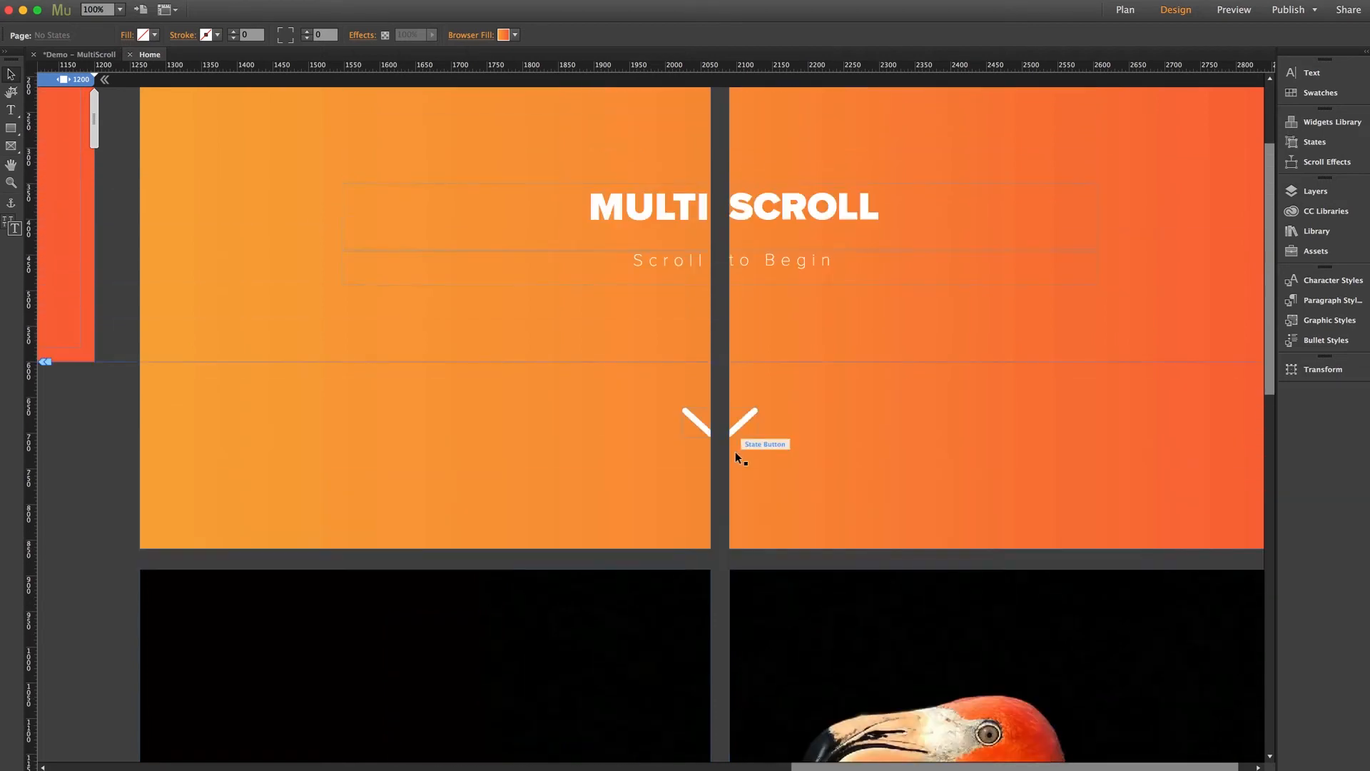
# - Place a State Button widget in the empty area below the page, clear of the orange title panel
pyautogui.click(1327, 126)
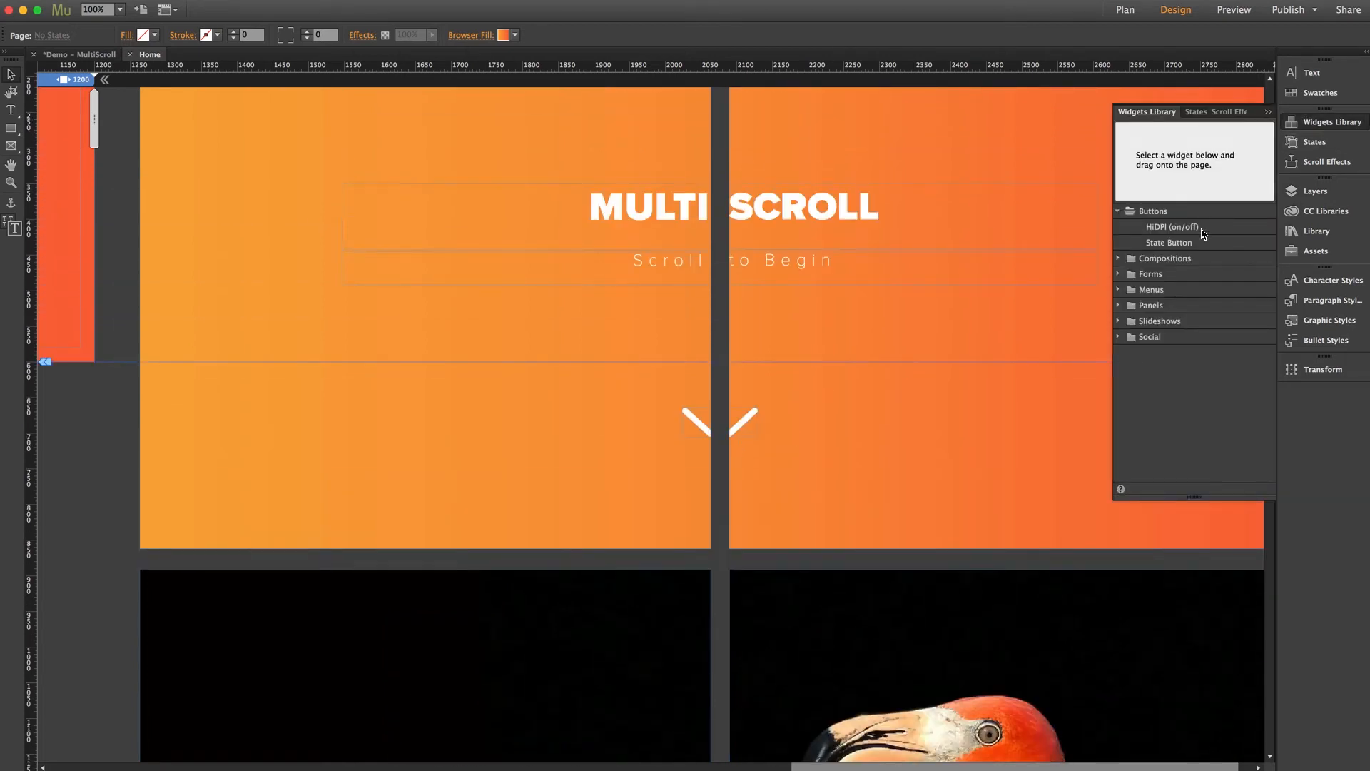
pyautogui.moveTo(1184, 246); pyautogui.dragTo(74, 400)
pyautogui.click(95, 380)
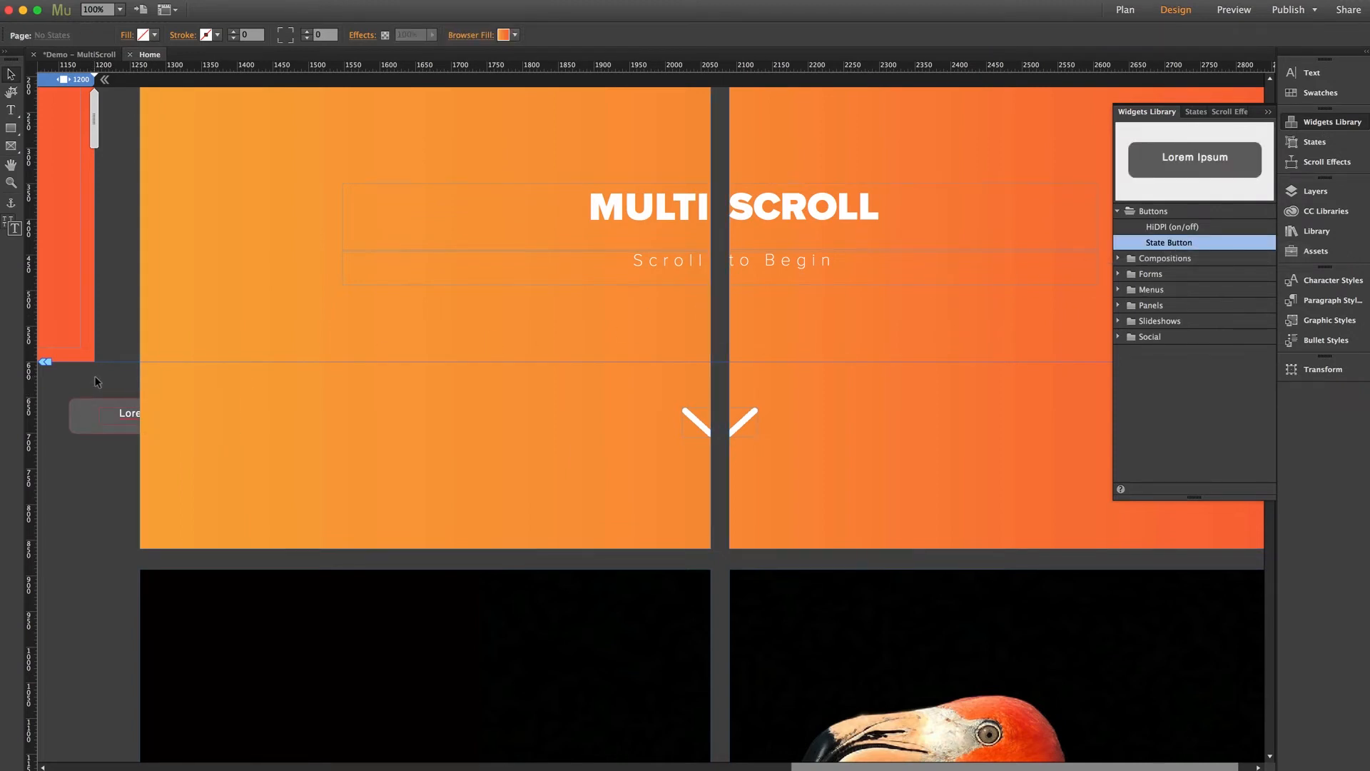
pyautogui.hscroll(-5, 95, 380)
pyautogui.click(121, 12)
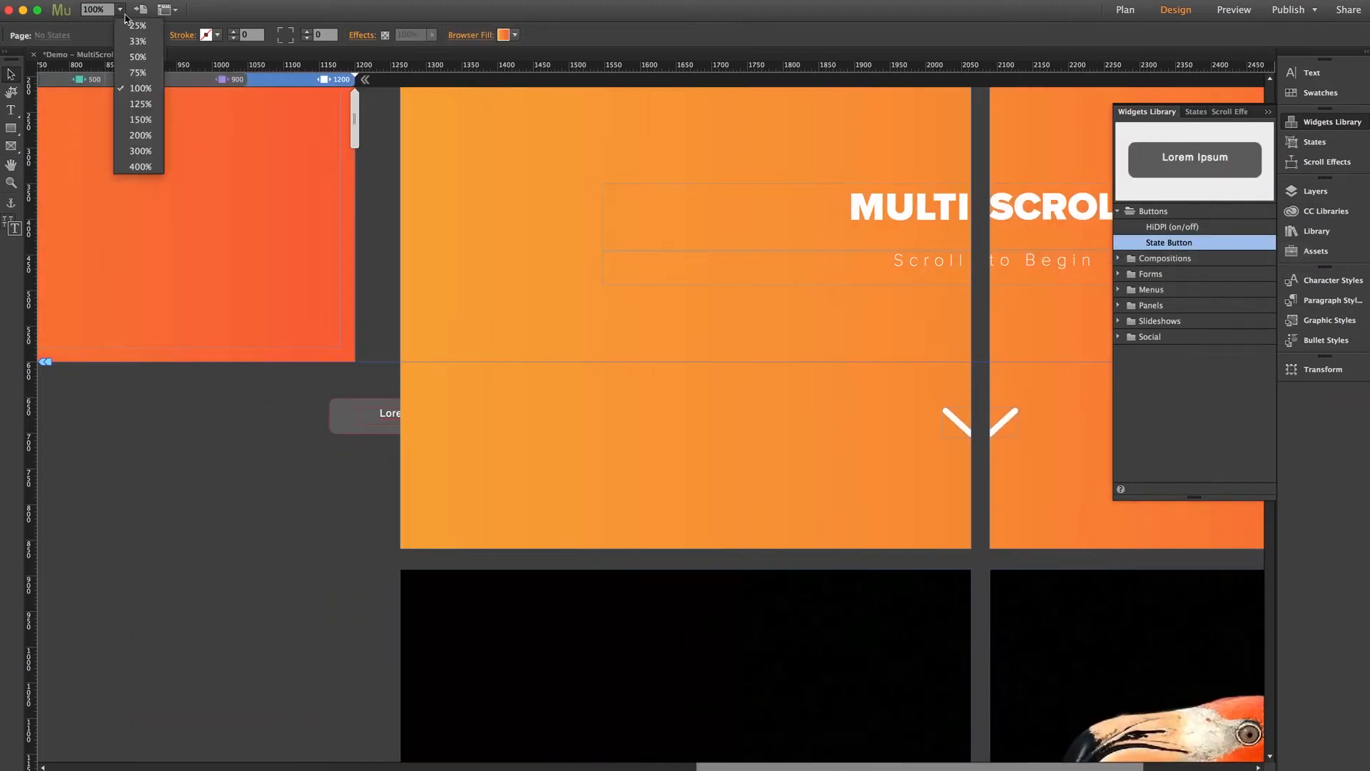
pyautogui.click(143, 70)
pyautogui.click(725, 324)
pyautogui.moveTo(725, 324); pyautogui.dragTo(666, 324)
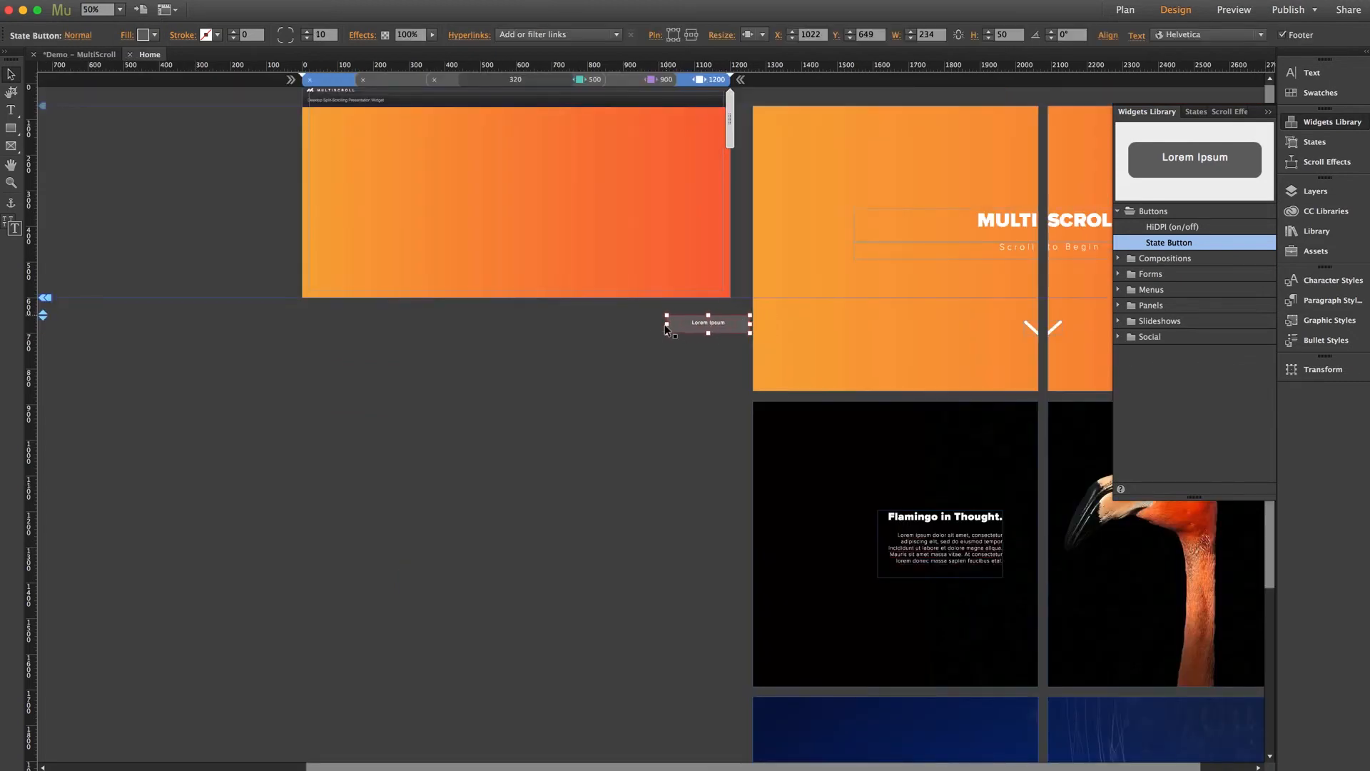
# - Clear all styling and the widget contents of the new State Button
pyautogui.rightClick(668, 323)
pyautogui.click(706, 544)
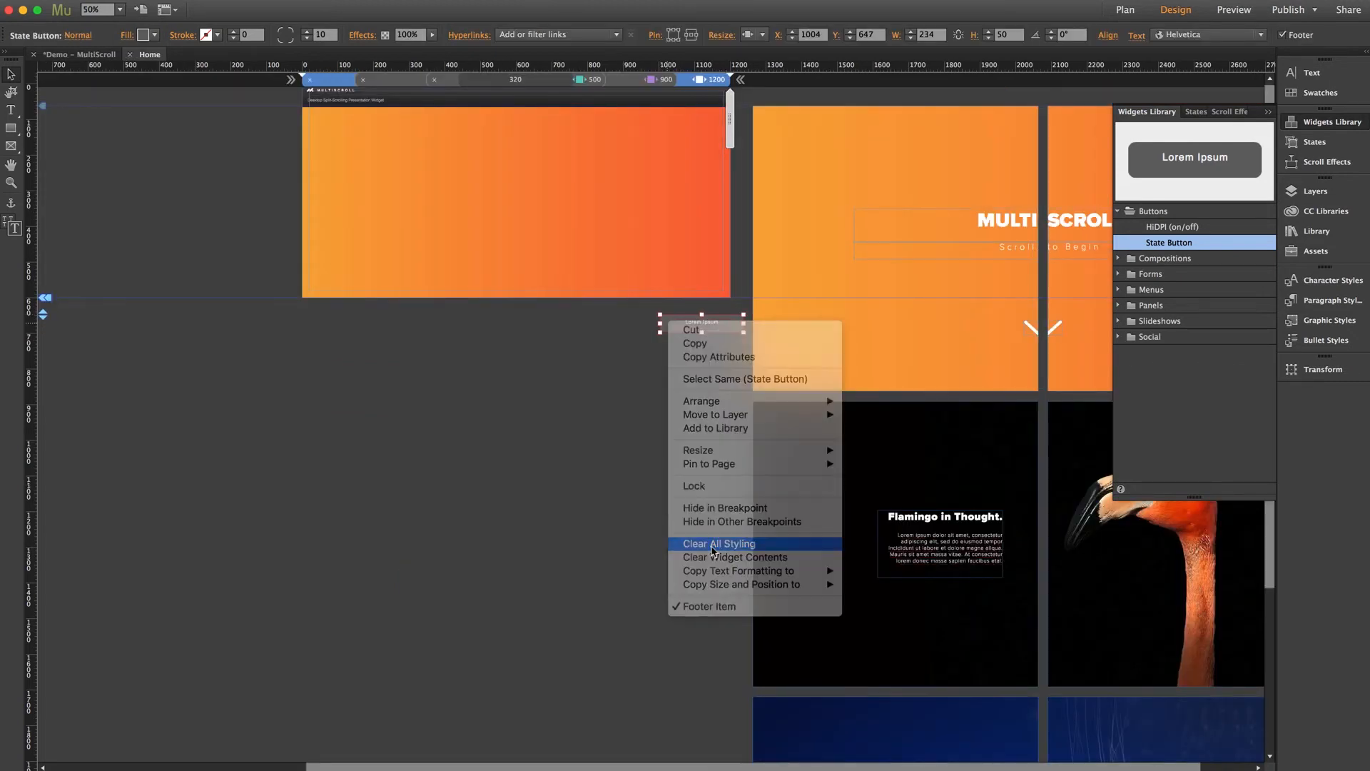
pyautogui.rightClick(682, 323)
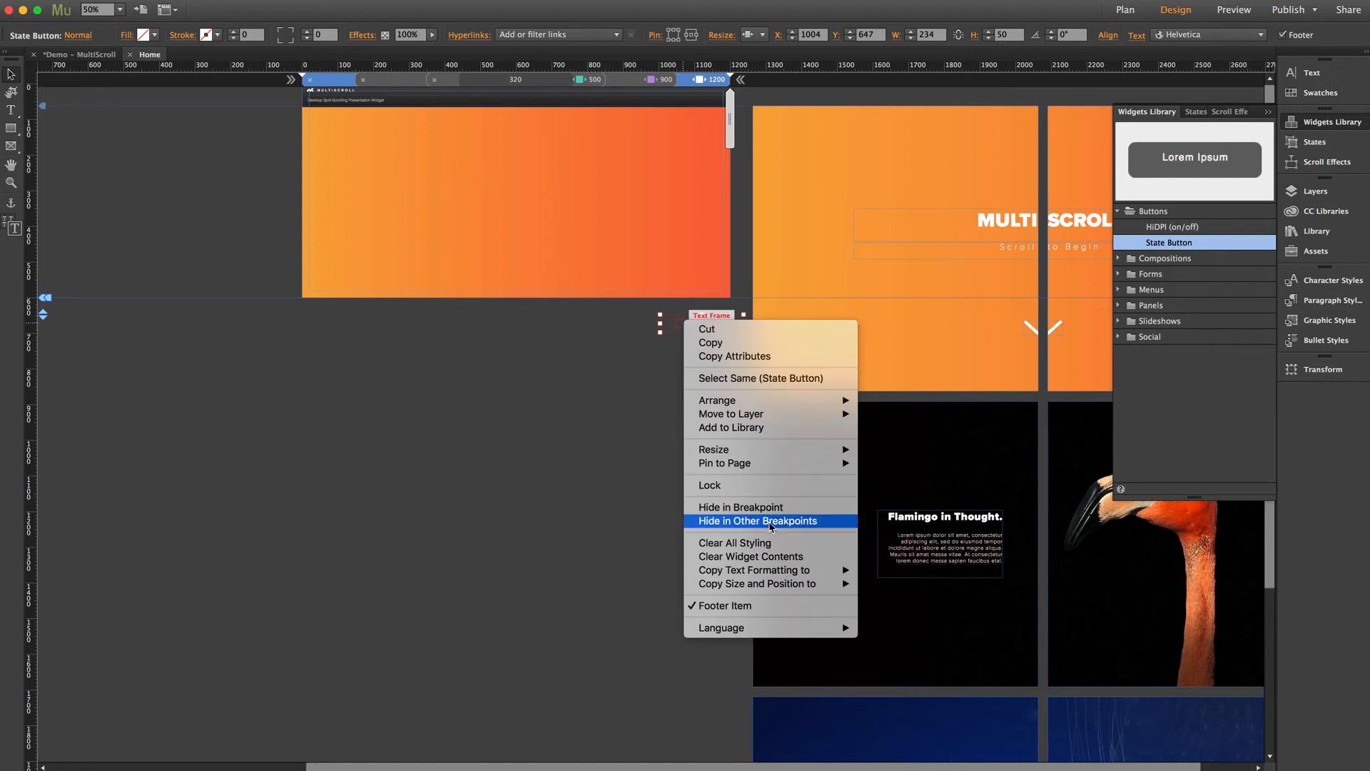
pyautogui.click(763, 562)
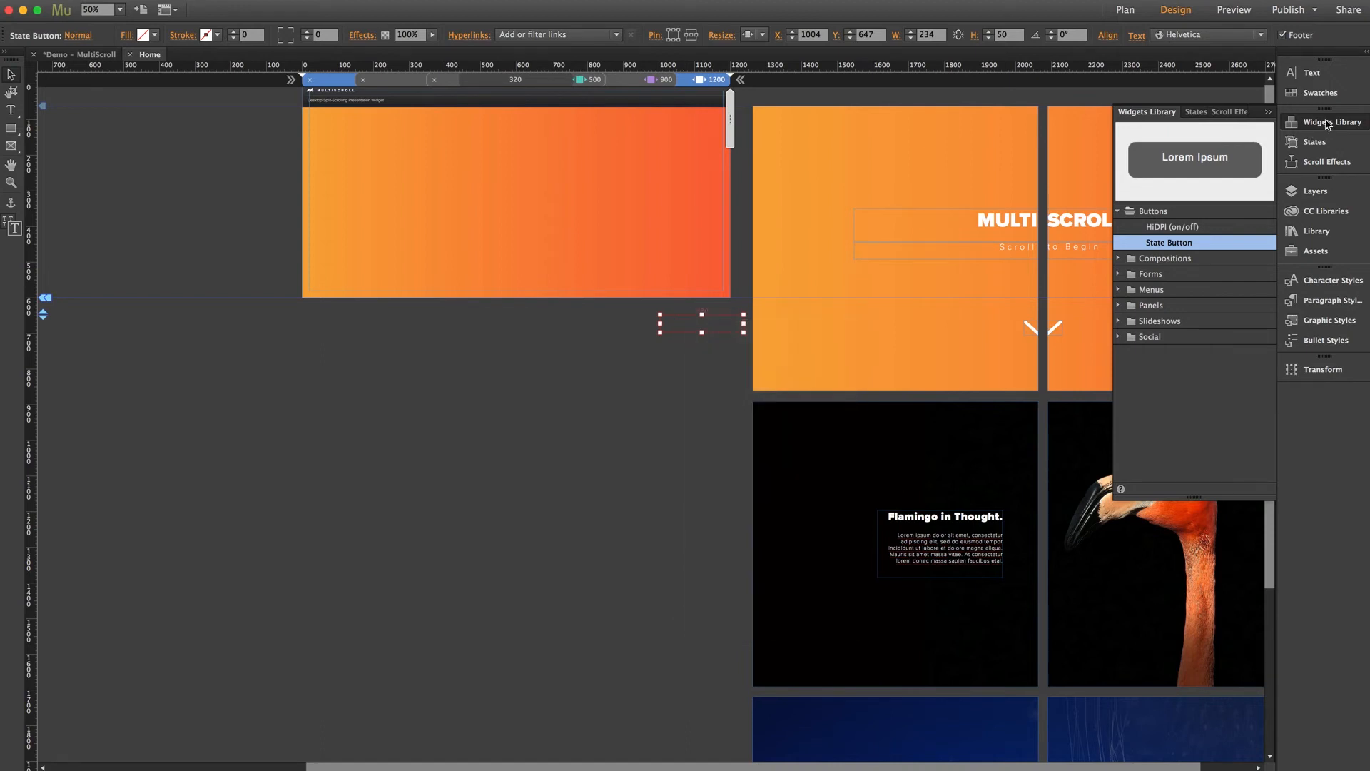
# - Set the empty State Button's width and height to 800, and position it below the page beside the content panels
pyautogui.moveTo(688, 326); pyautogui.dragTo(679, 324)
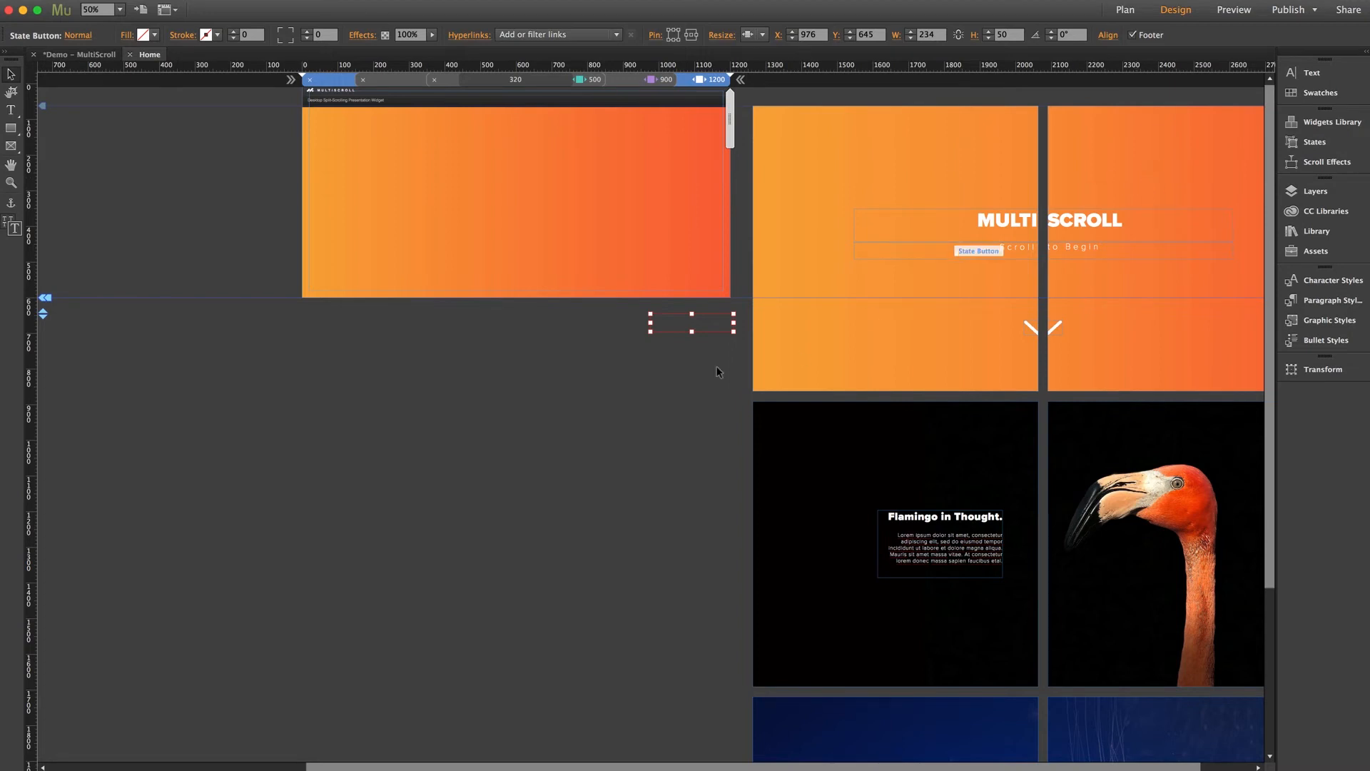
pyautogui.click(921, 36)
pyautogui.write('800')
pyautogui.press('Return')
pyautogui.click(1007, 35)
pyautogui.write('800')
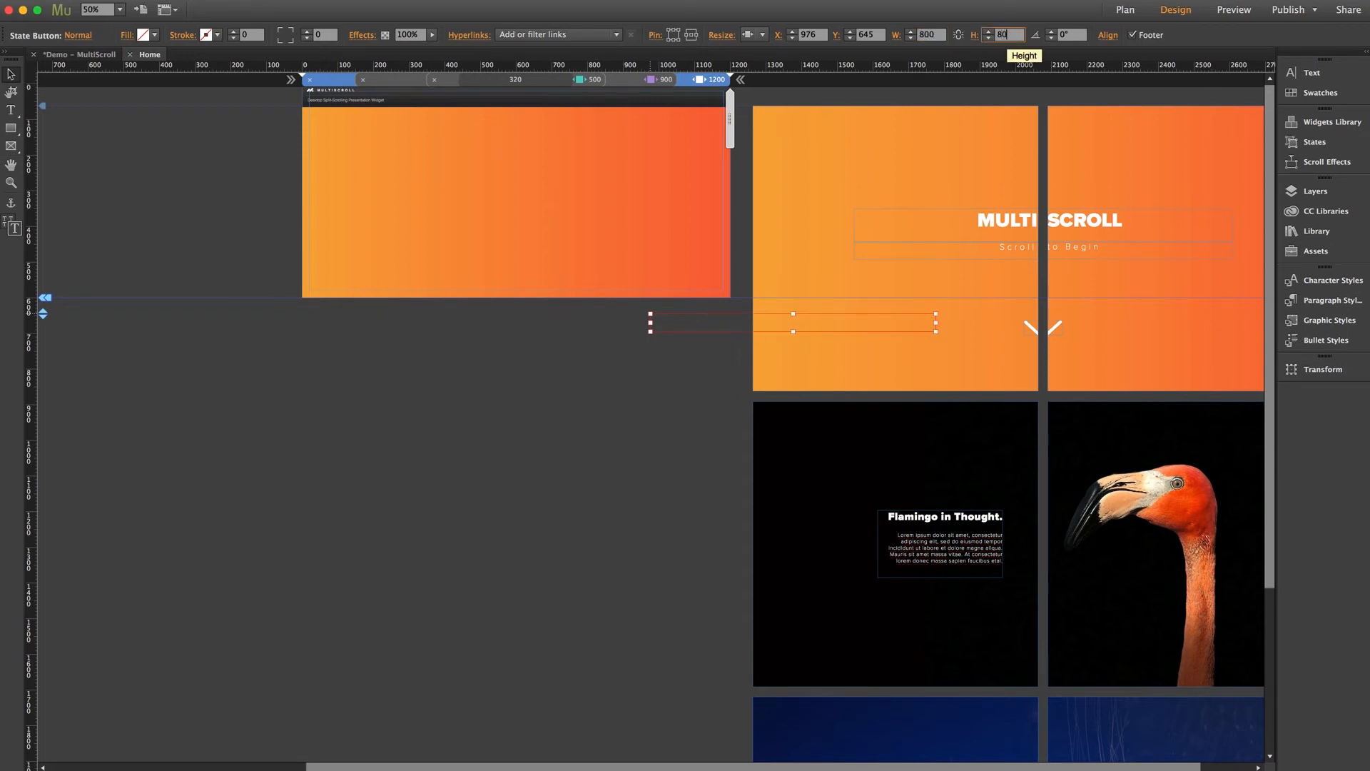
pyautogui.press('Return')
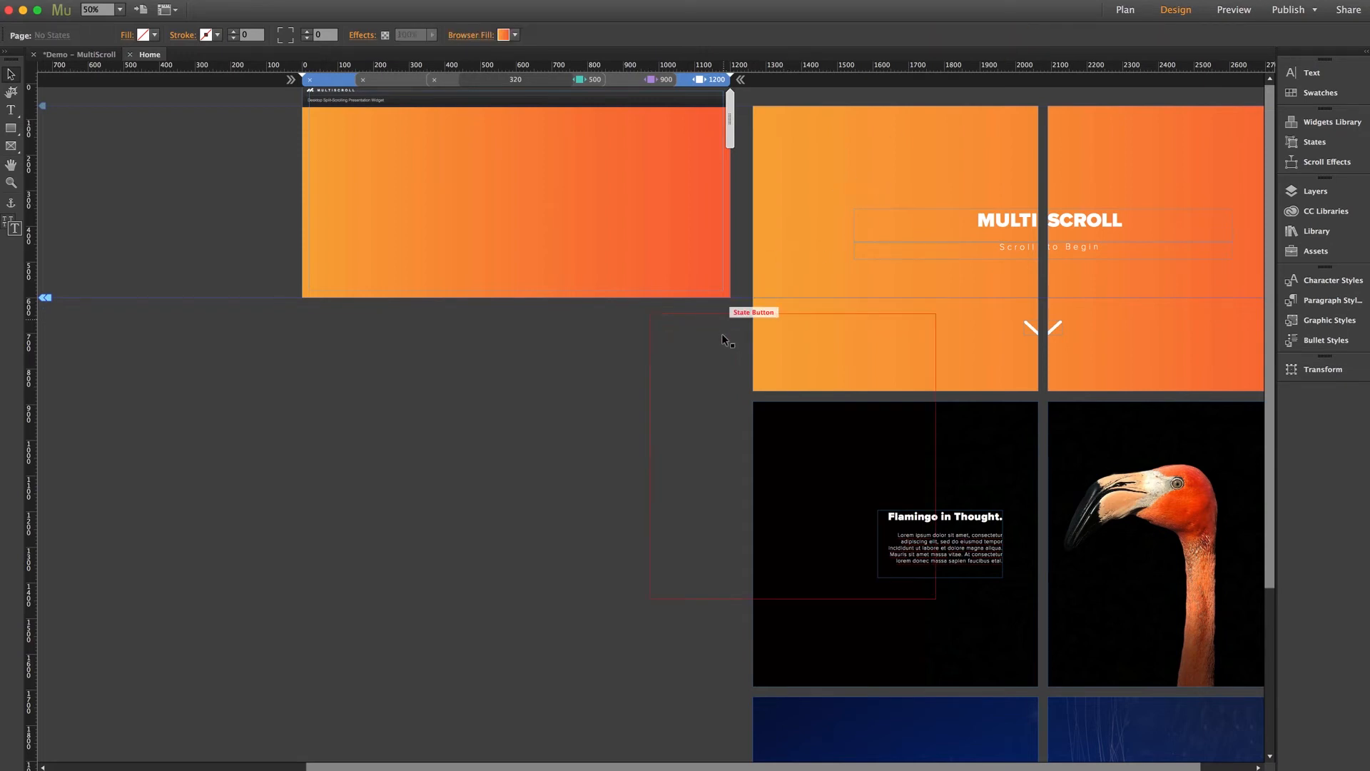
pyautogui.moveTo(723, 334); pyautogui.dragTo(533, 334)
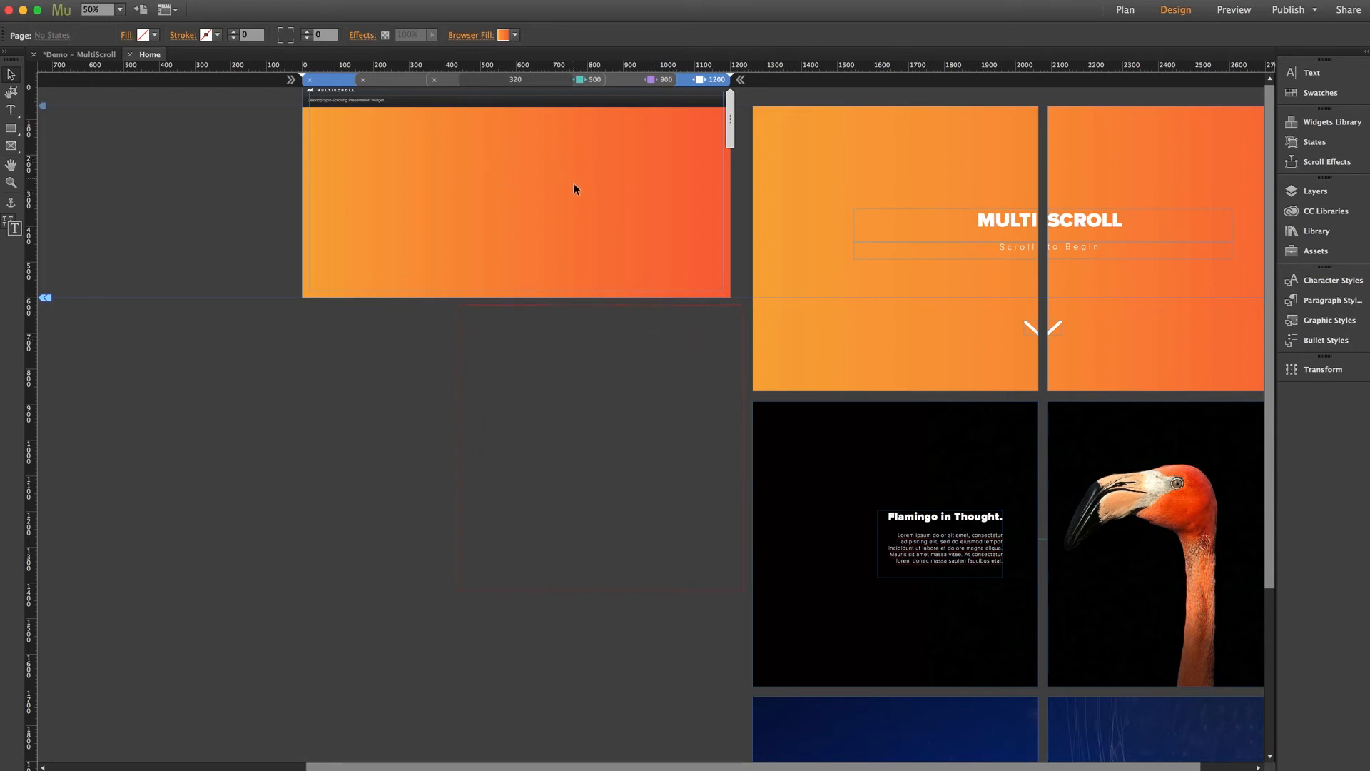
# - Try shrinking the empty State Button to about 287 by 241, and undo the resize
pyautogui.click(616, 376)
pyautogui.moveTo(744, 590); pyautogui.dragTo(560, 391)
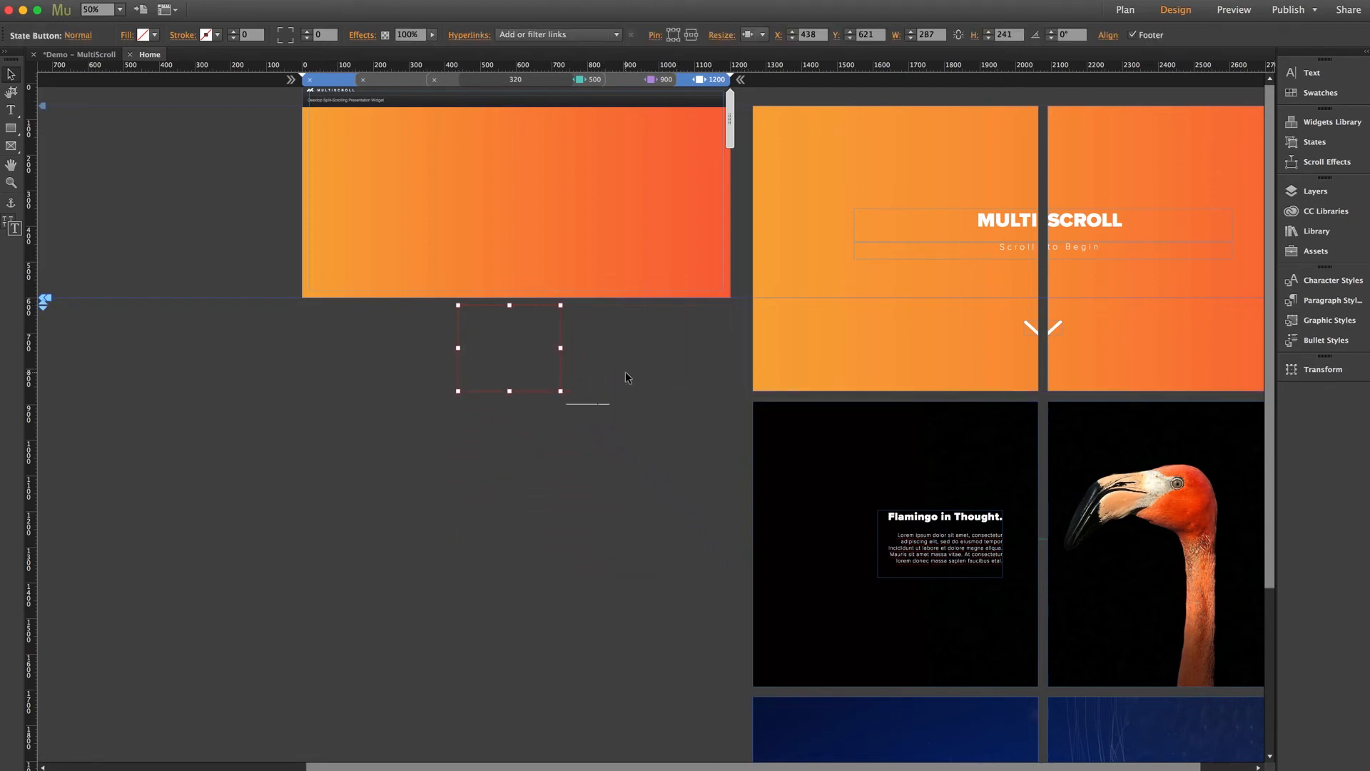
pyautogui.press('super+z')
pyautogui.click(398, 422)
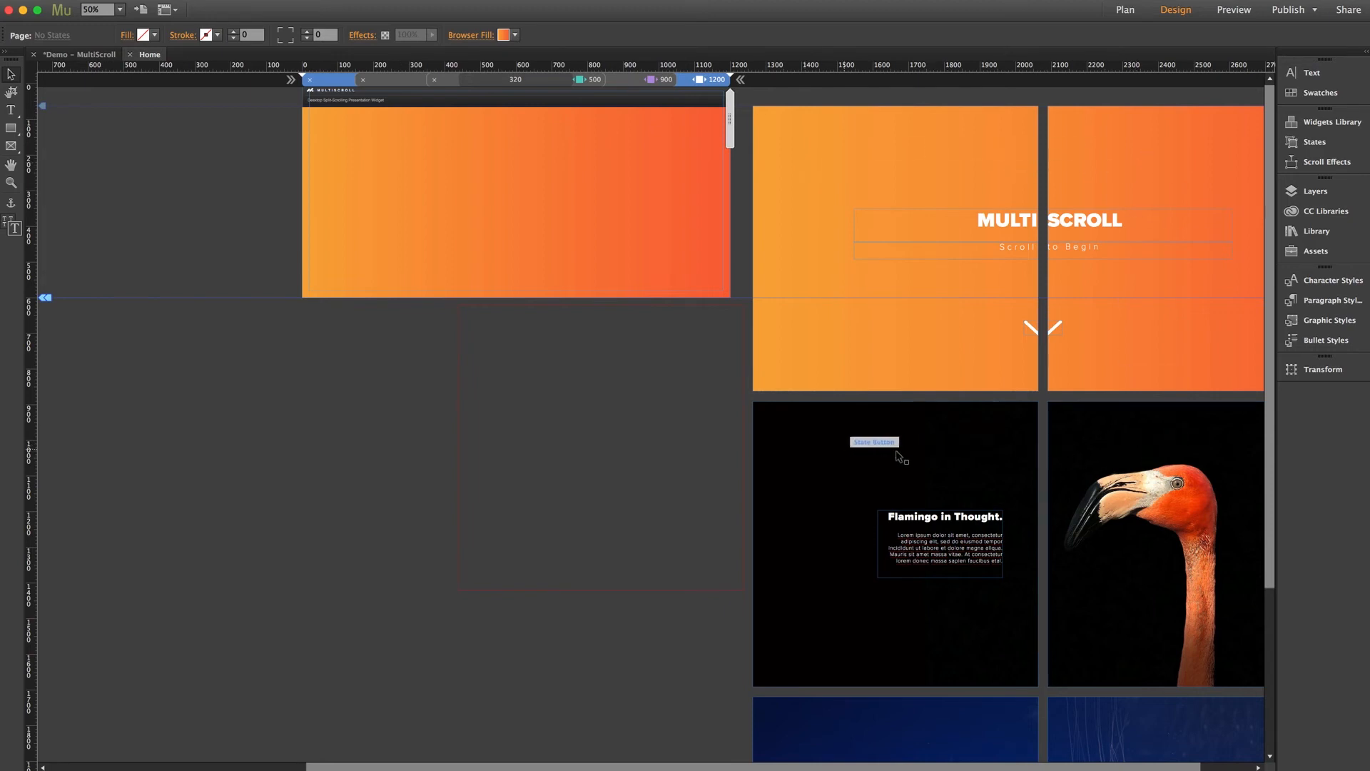
# - Inspect the lower content panels and the fill settings of the flamingo image's State Button
pyautogui.hscroll(3, 1063, 453)
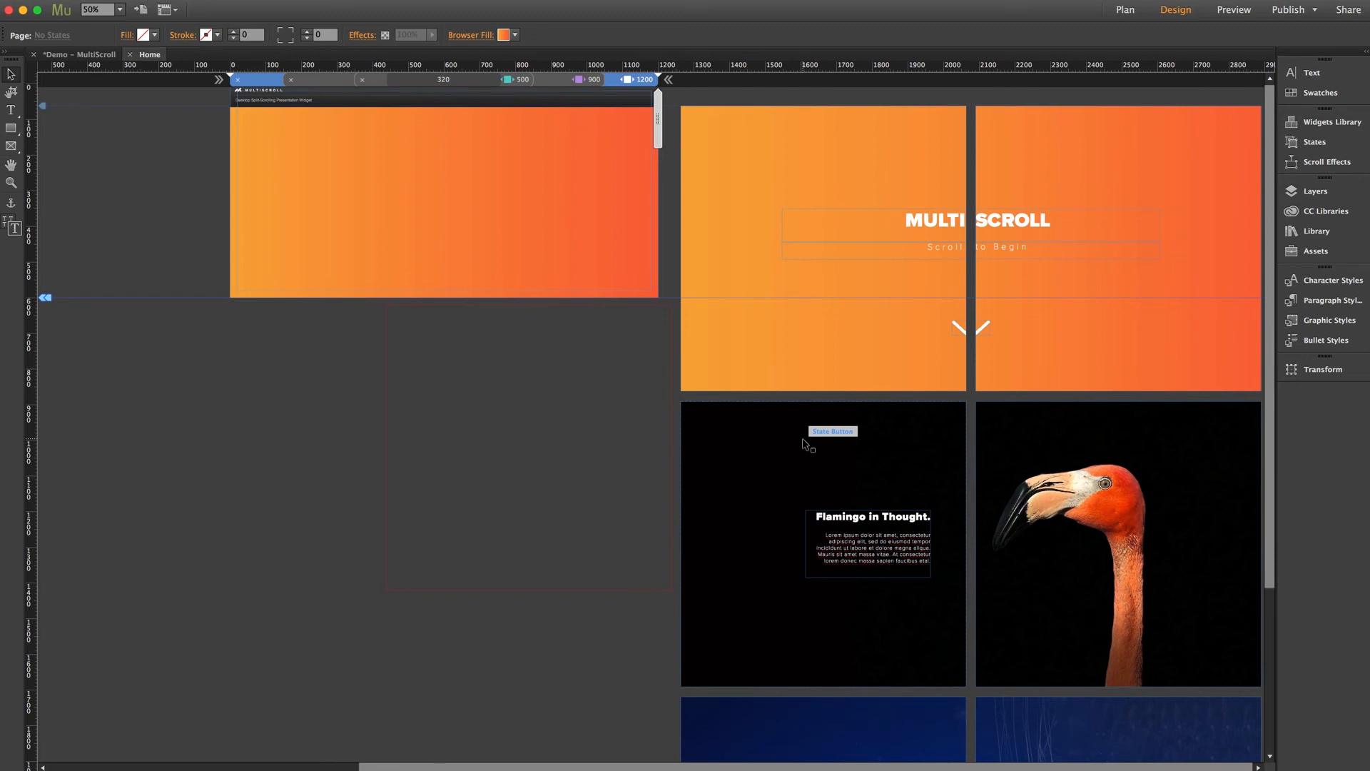
pyautogui.scroll(-4, 803, 446)
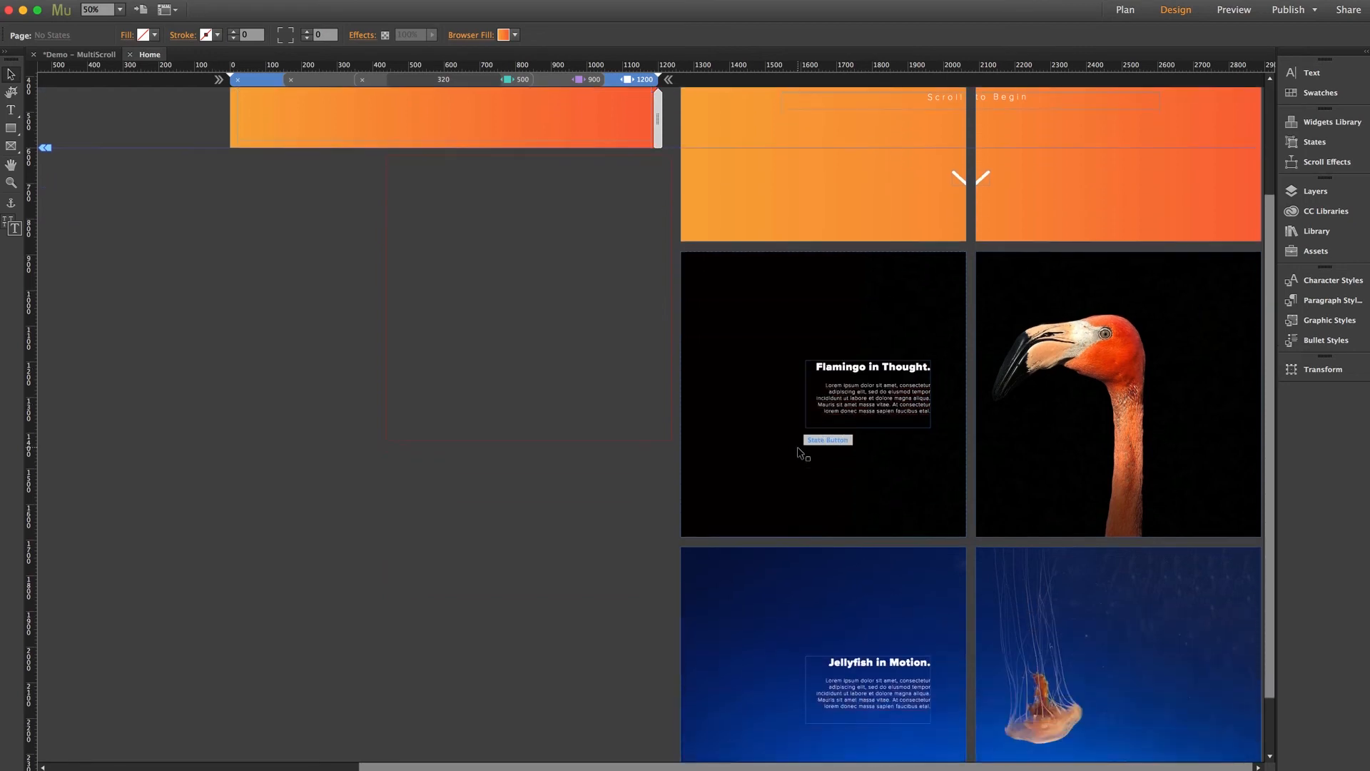
pyautogui.scroll(-2, 799, 453)
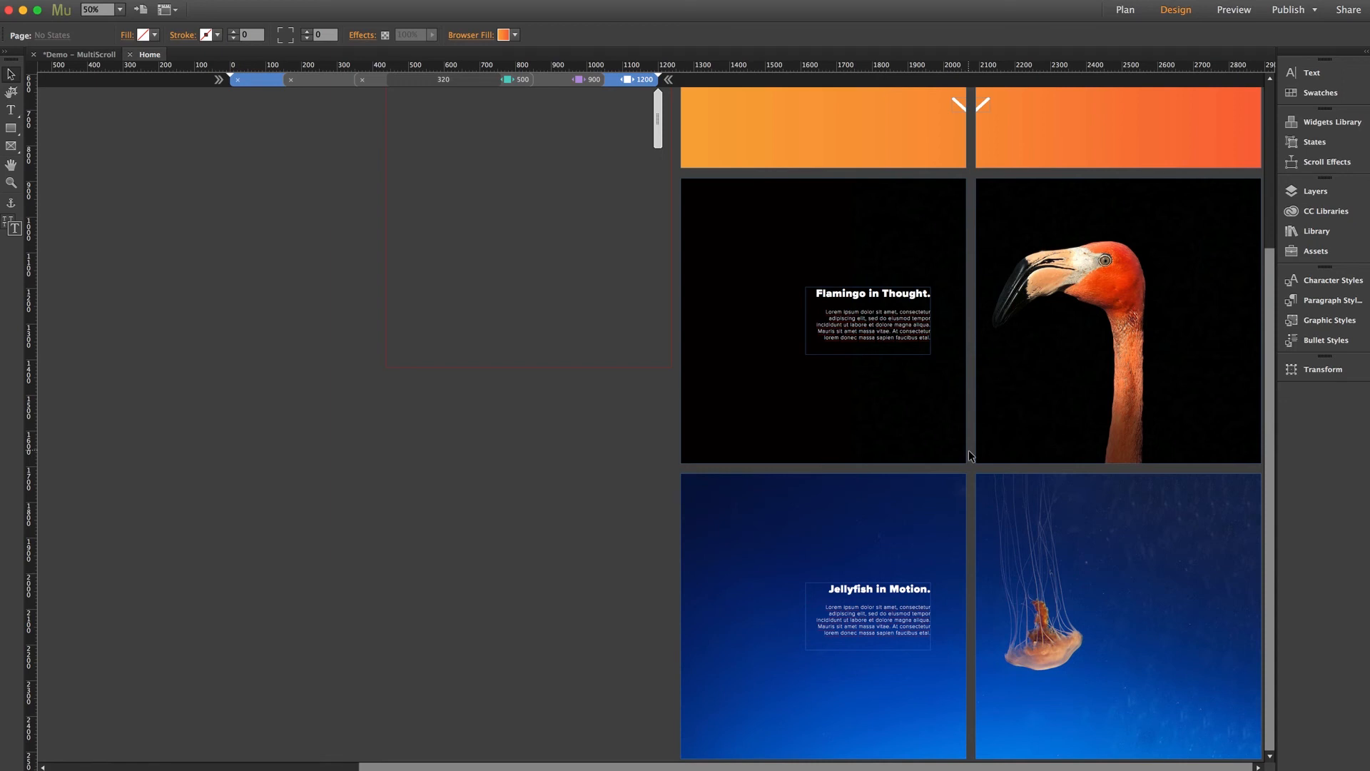
pyautogui.click(1055, 339)
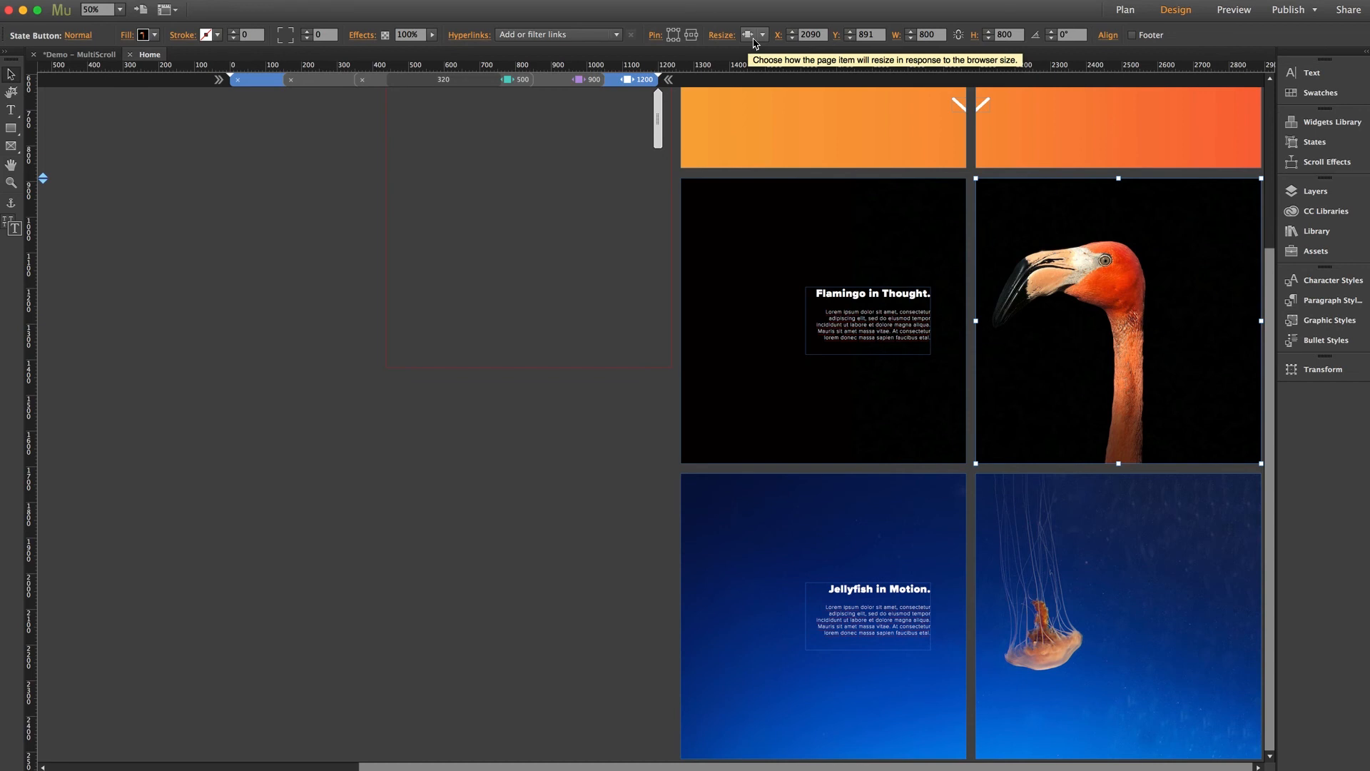
pyautogui.click(130, 35)
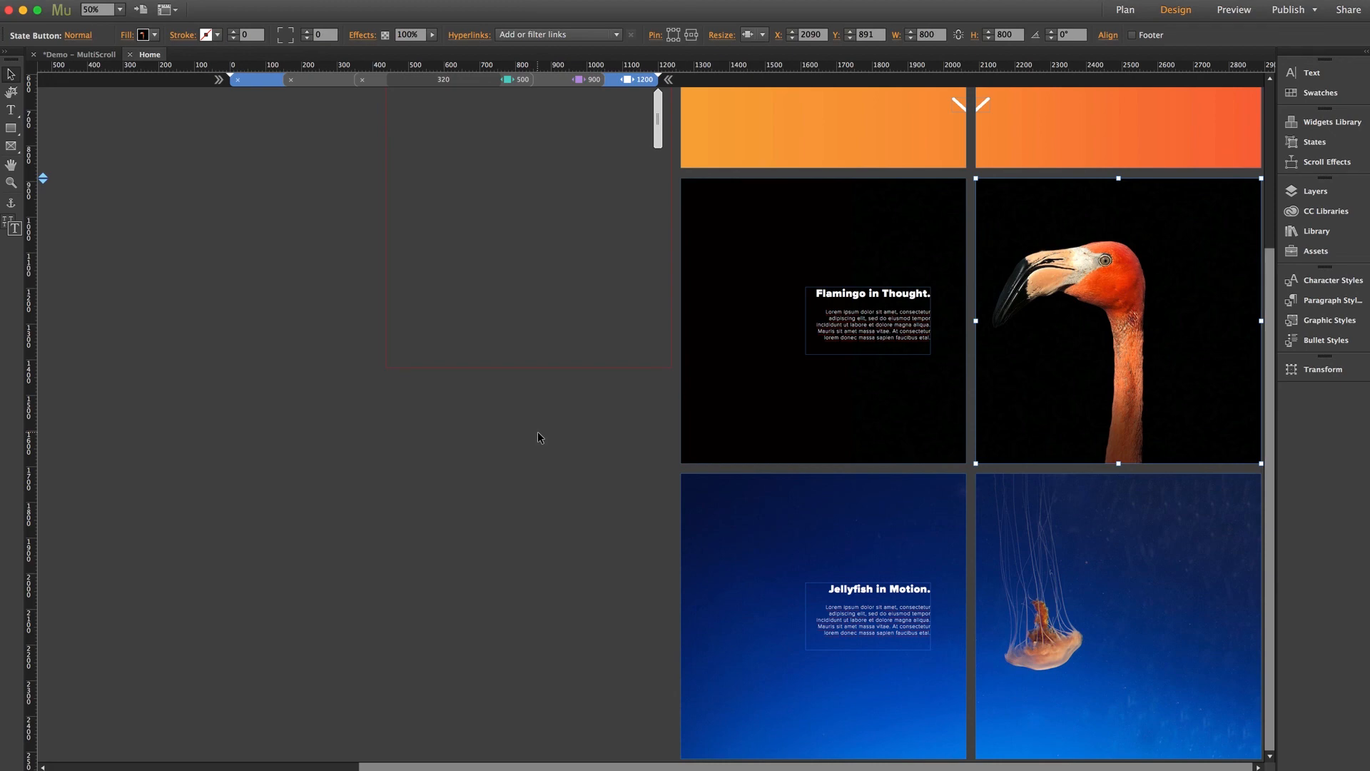
# - Delete the empty State Button below the page
pyautogui.scroll(3, 537, 437)
pyautogui.click(554, 363)
pyautogui.press('Delete')
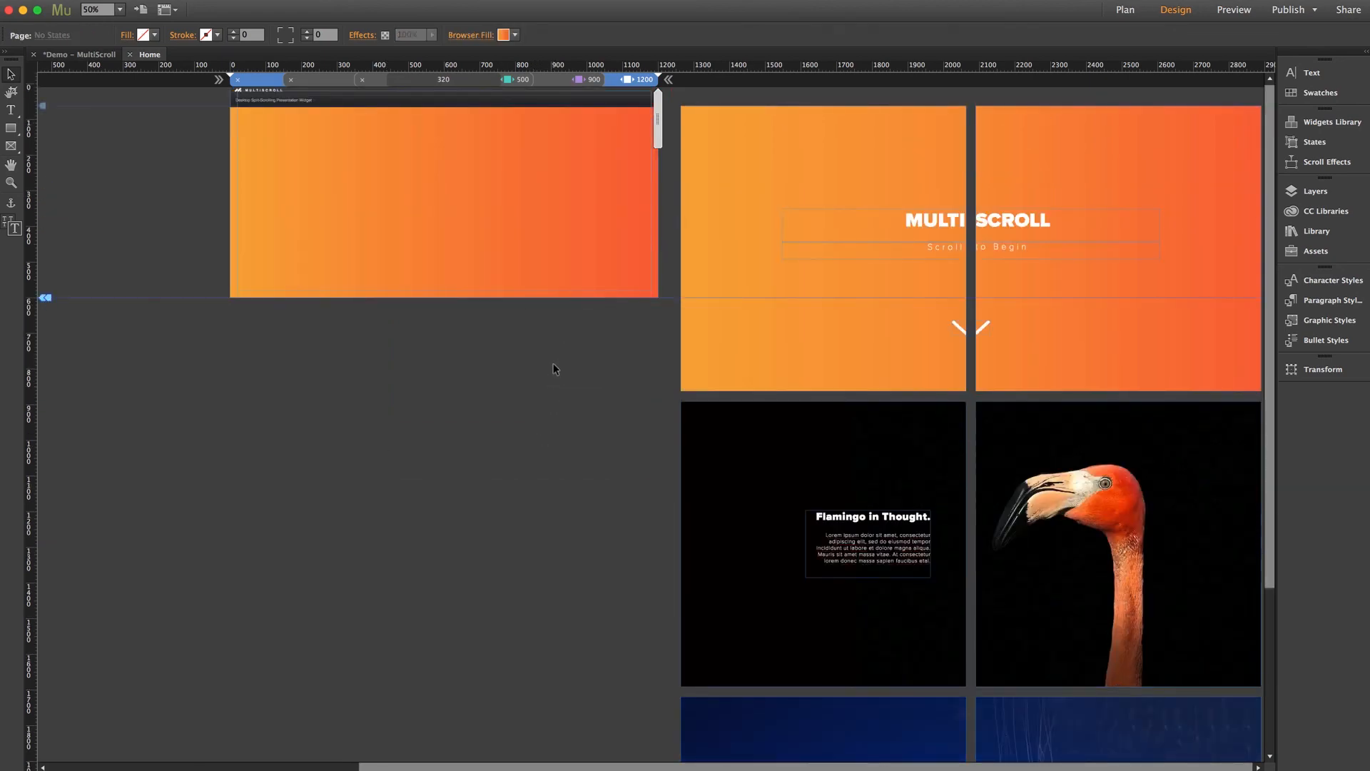
# - Check the graphic style of the orange left State Button, and compare it with the Left 1 Content Graphic Style in the MultiScroll widget's options
pyautogui.click(731, 201)
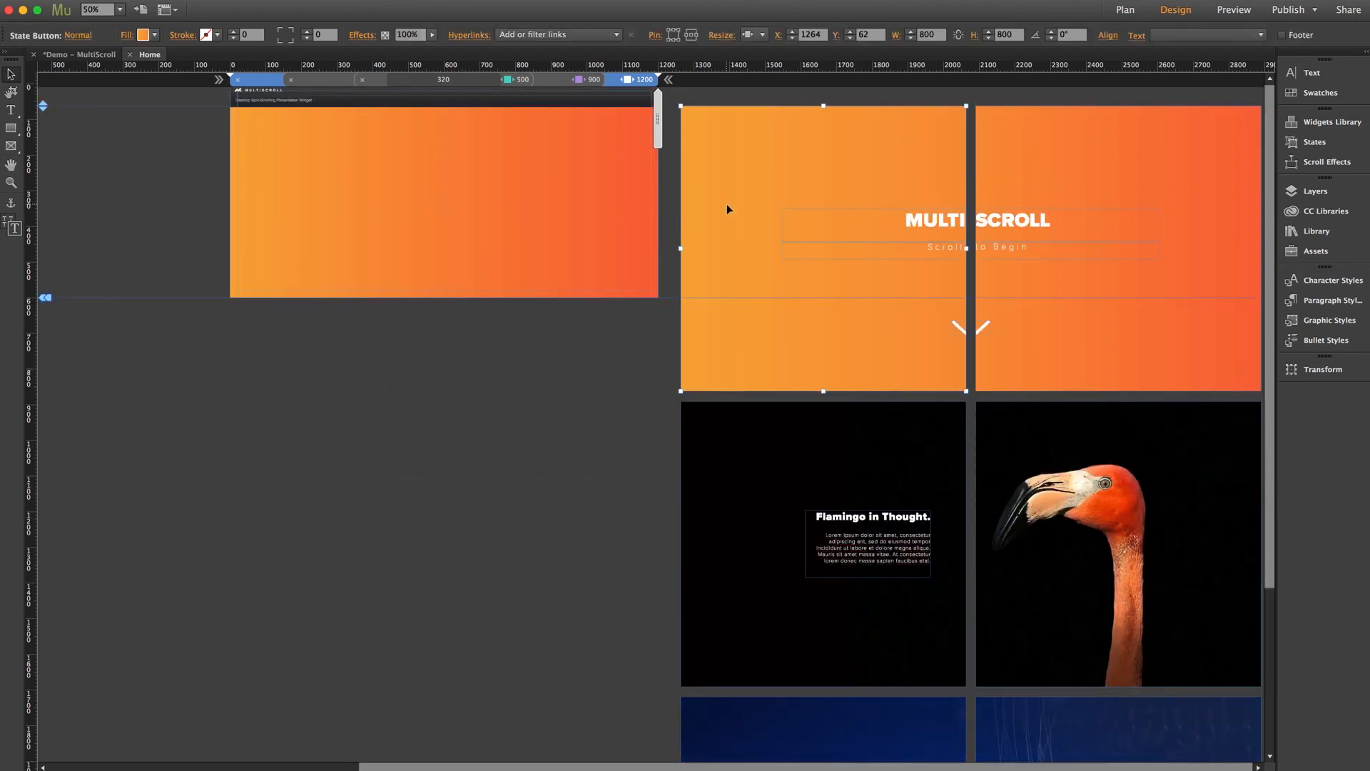
pyautogui.click(1318, 327)
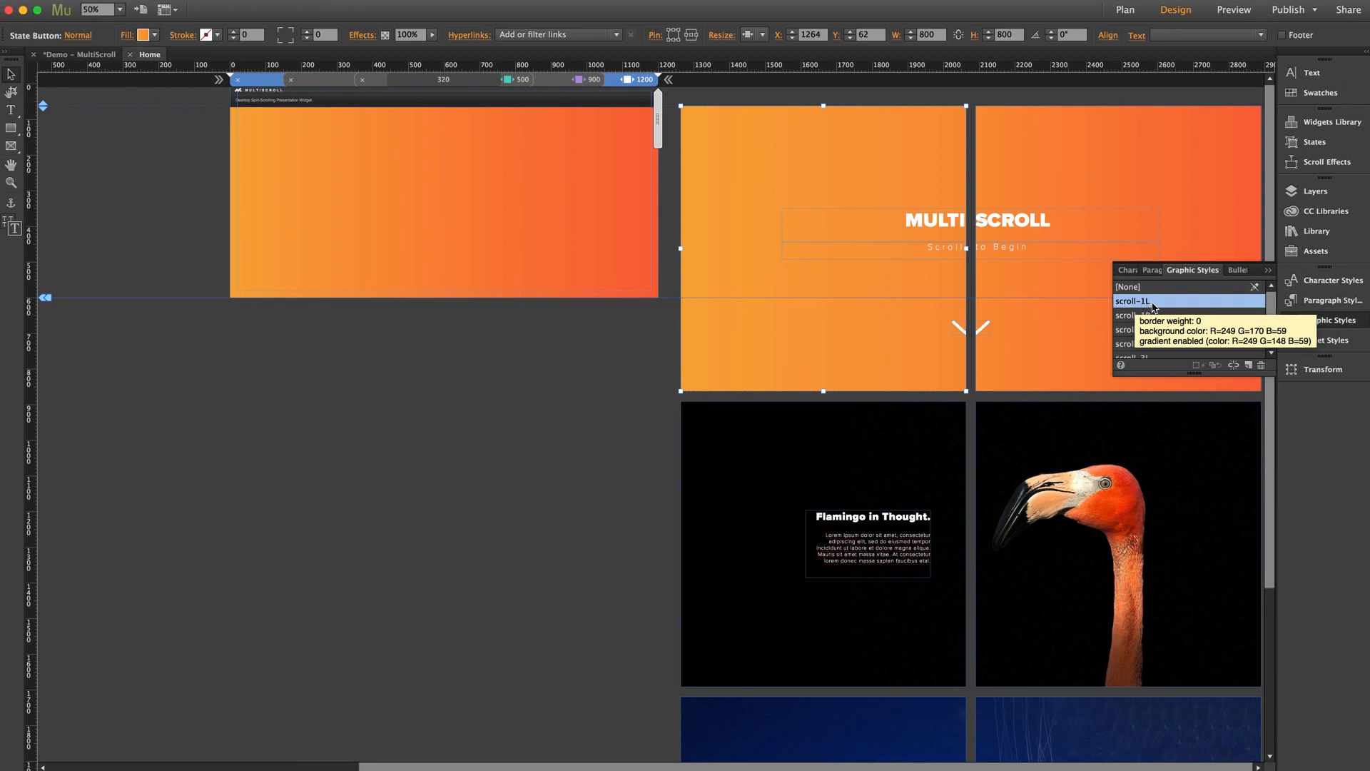
pyautogui.click(634, 116)
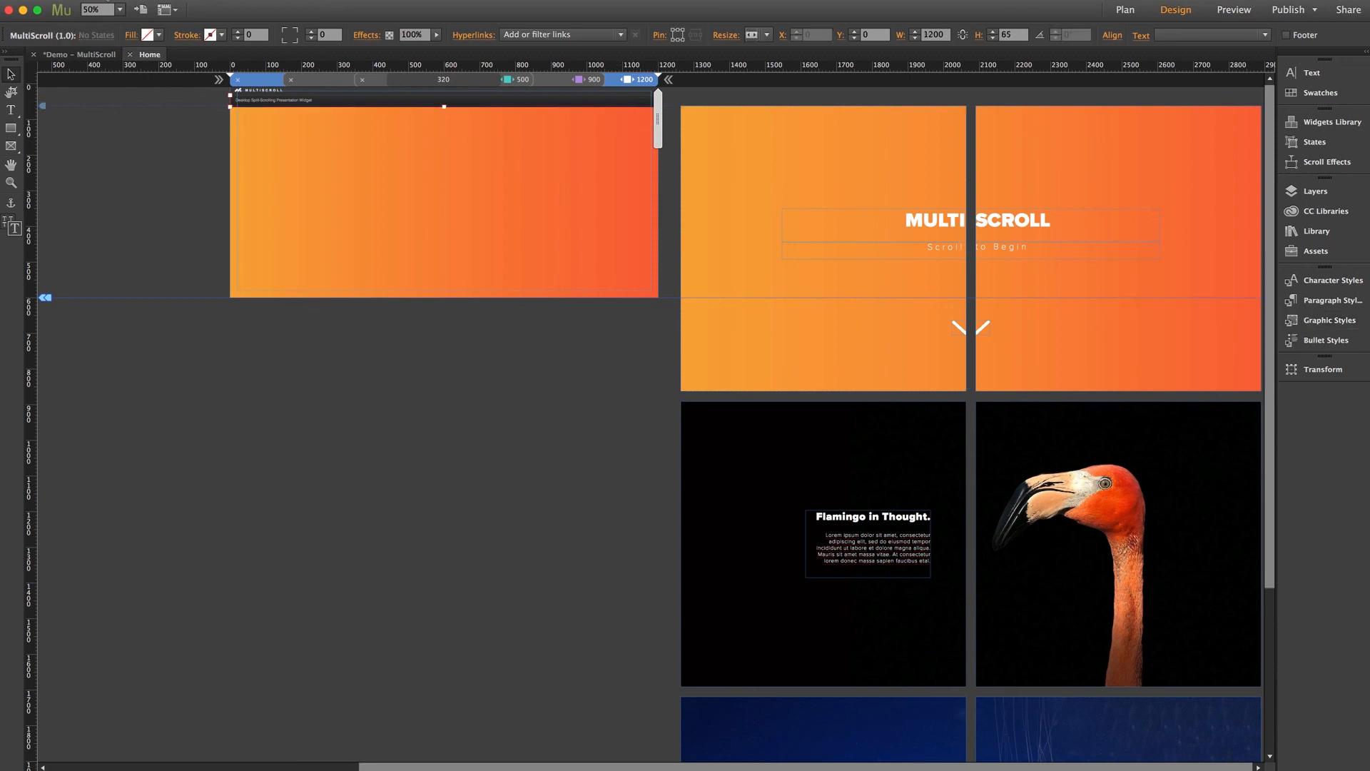
pyautogui.click(119, 9)
pyautogui.click(136, 93)
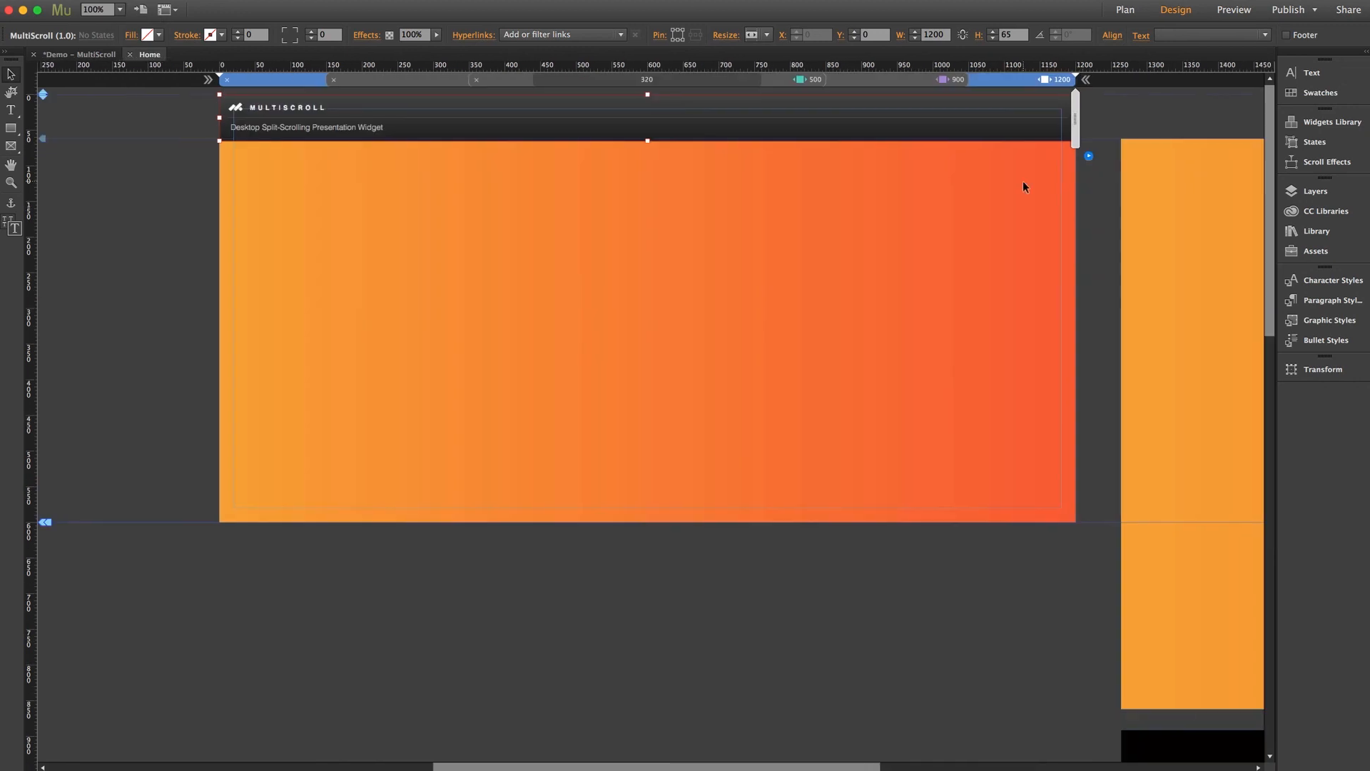
pyautogui.hscroll(5, 1024, 187)
pyautogui.click(940, 157)
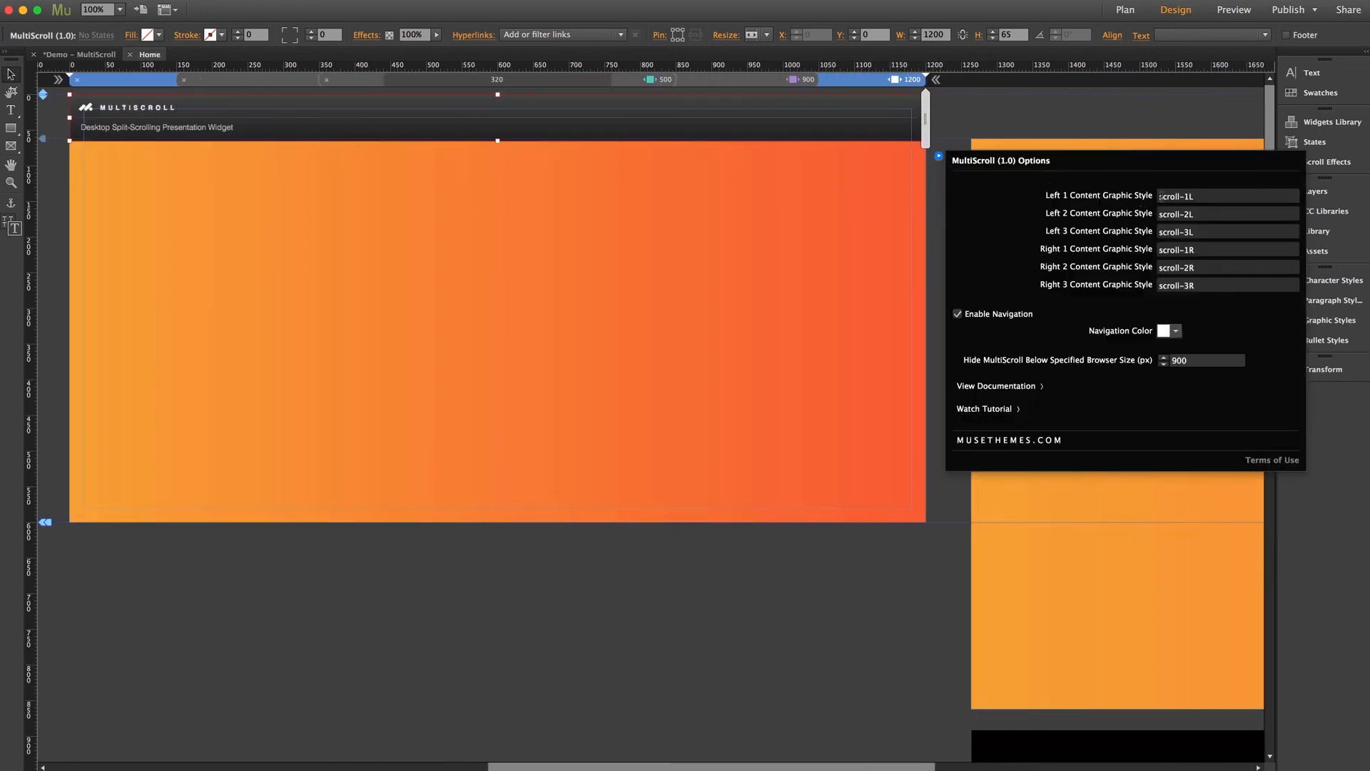
pyautogui.click(1160, 202)
pyautogui.click(1160, 202)
pyautogui.click(1080, 117)
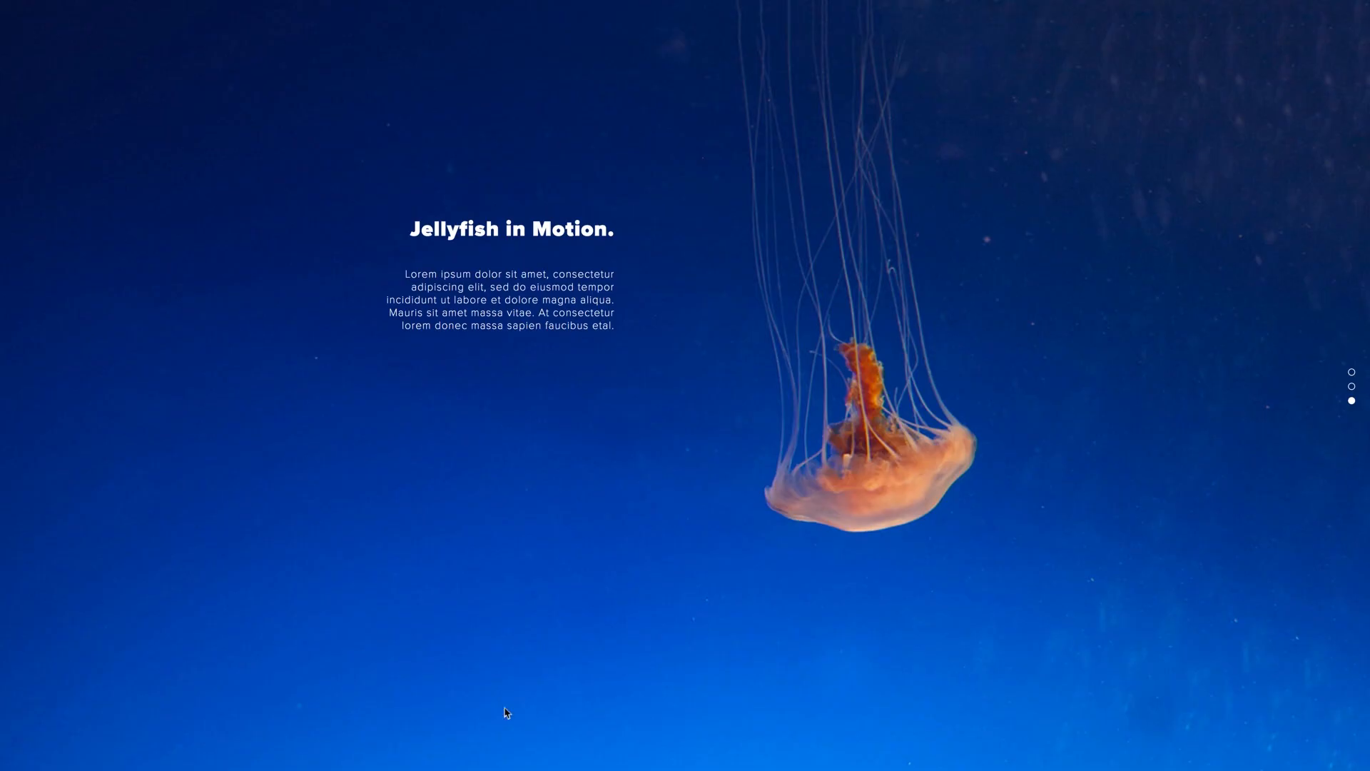
# - Scroll the previewed MultiScroll page through its jellyfish, flamingo and title sections to check the split-scrolling
pyautogui.scroll(-1, 594, 582)
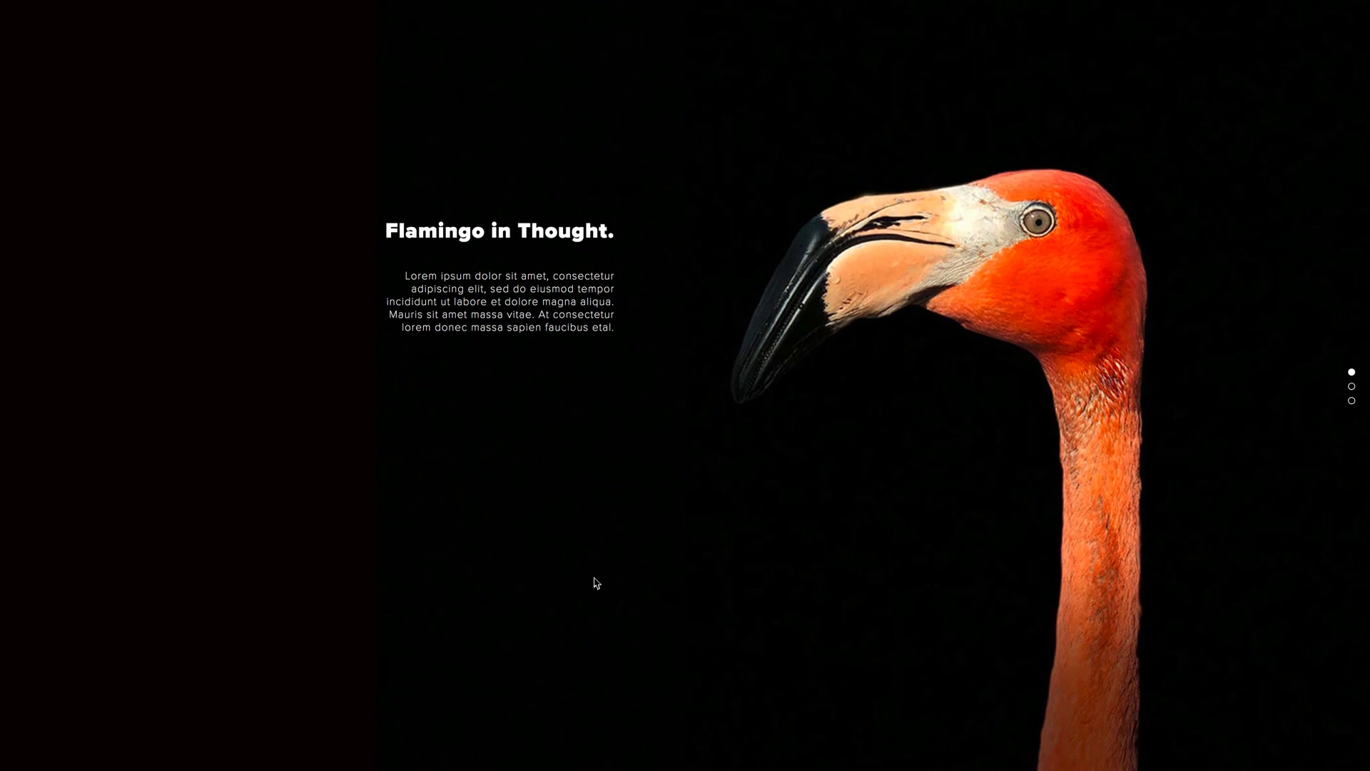
pyautogui.scroll(1, 597, 583)
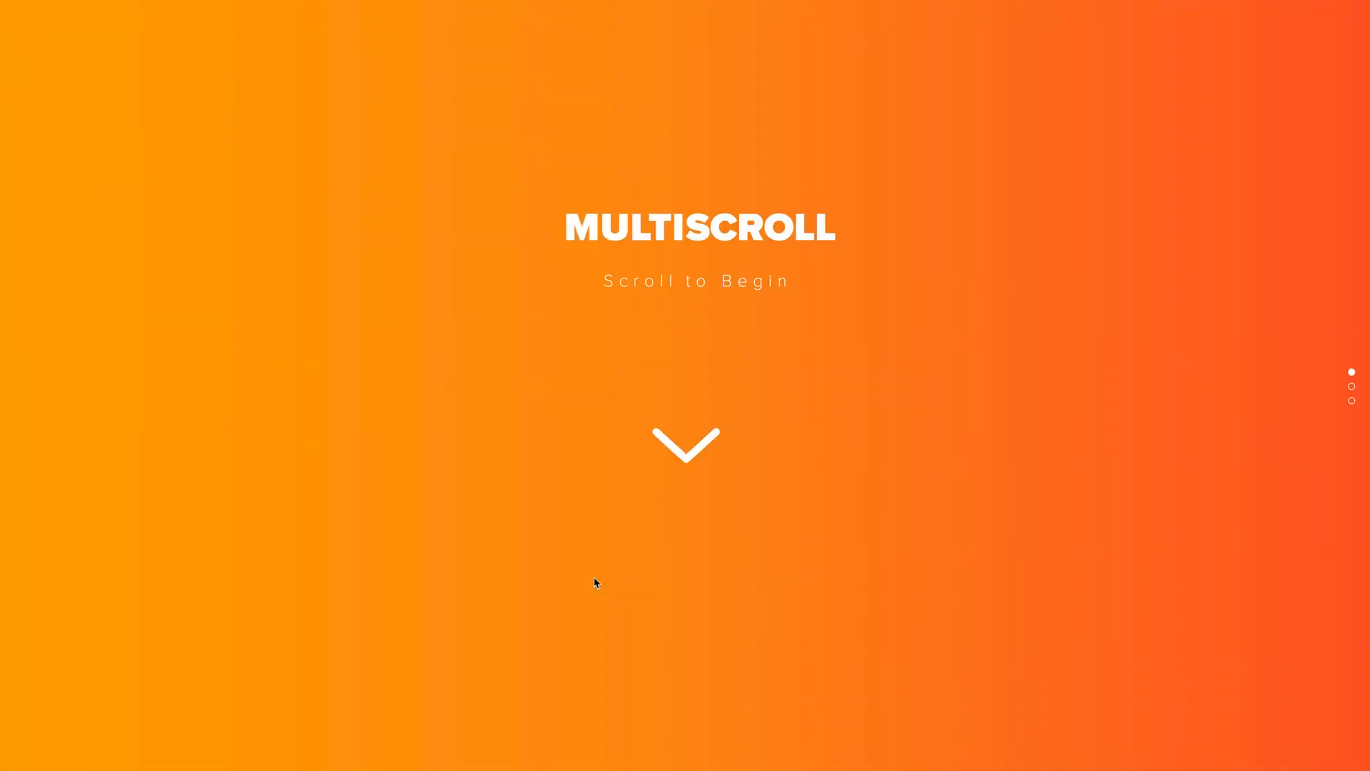